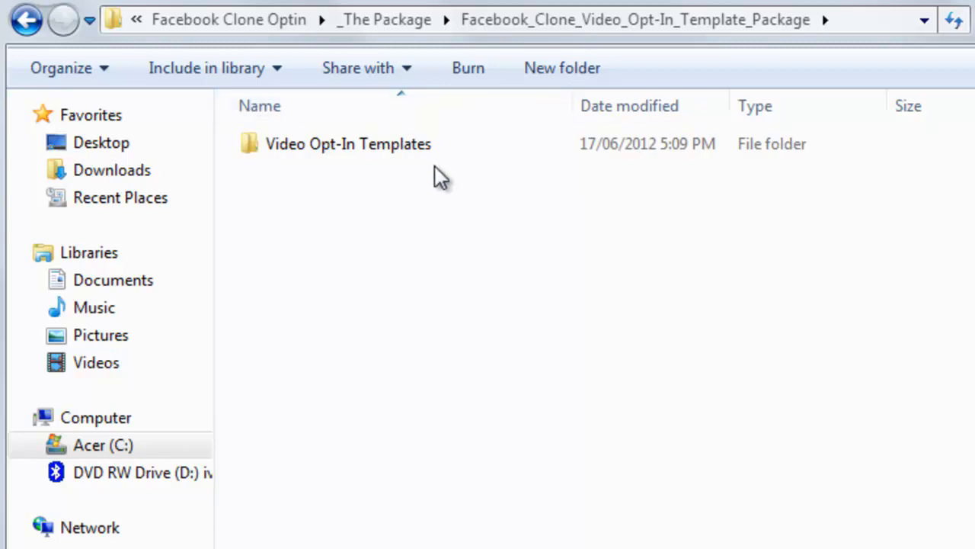
Step: Open the Video Opt-In Templates folder and select the List Builder template folder
left_click(445, 144)
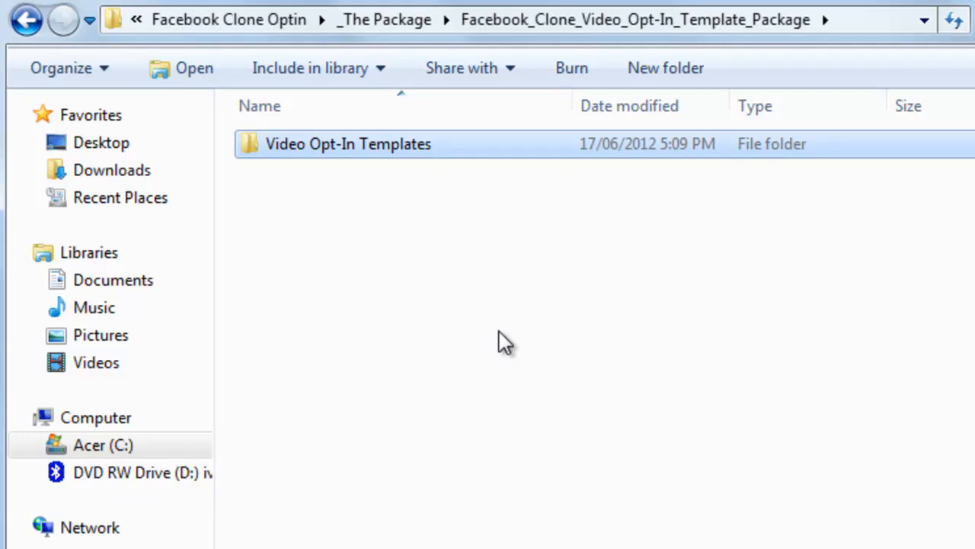
double_click(483, 141)
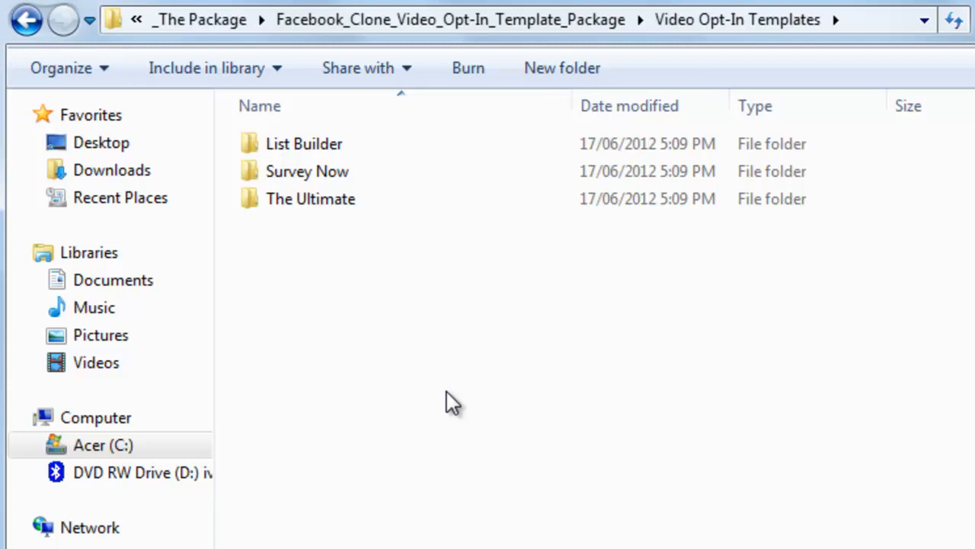
left_click(334, 145)
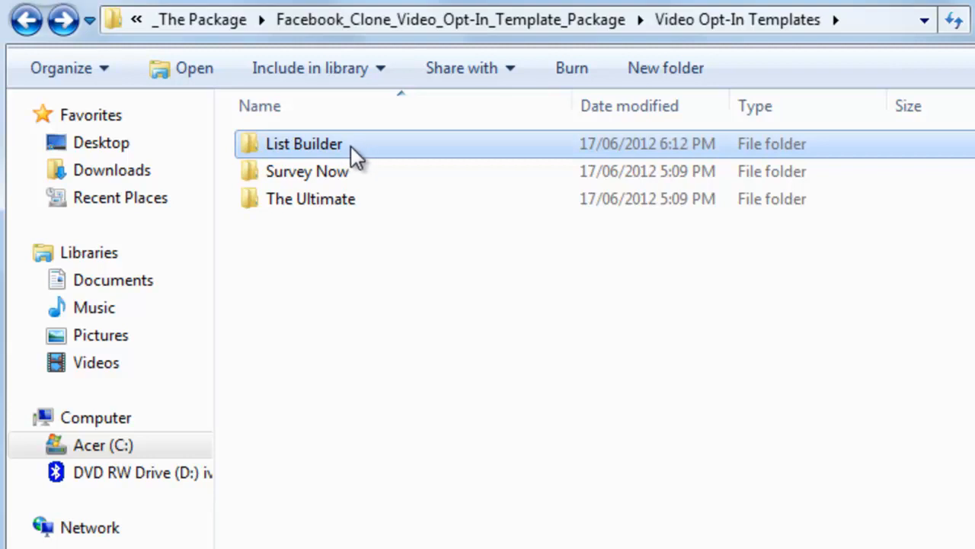
Step: Open List Builder's settings folder and select the video-embed-code file
double_click(352, 145)
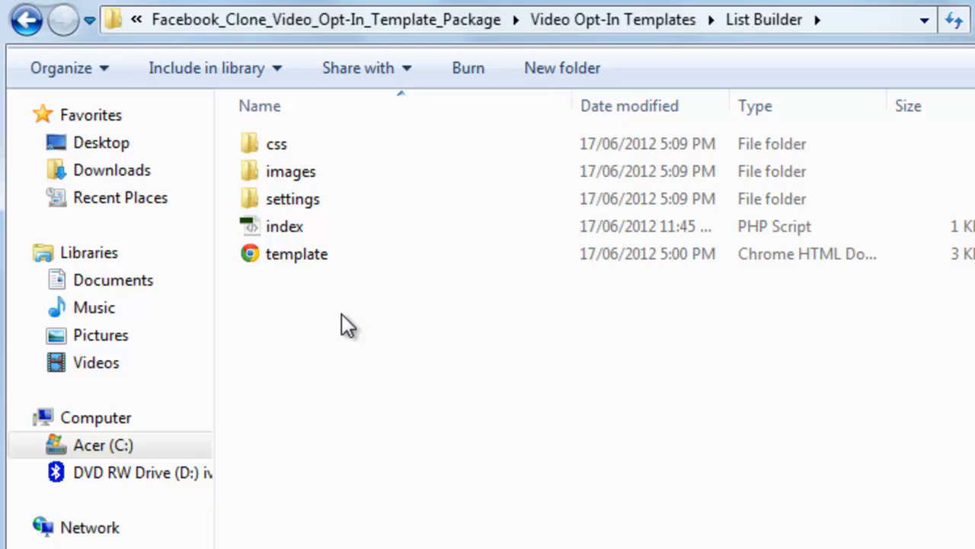
left_click(335, 203)
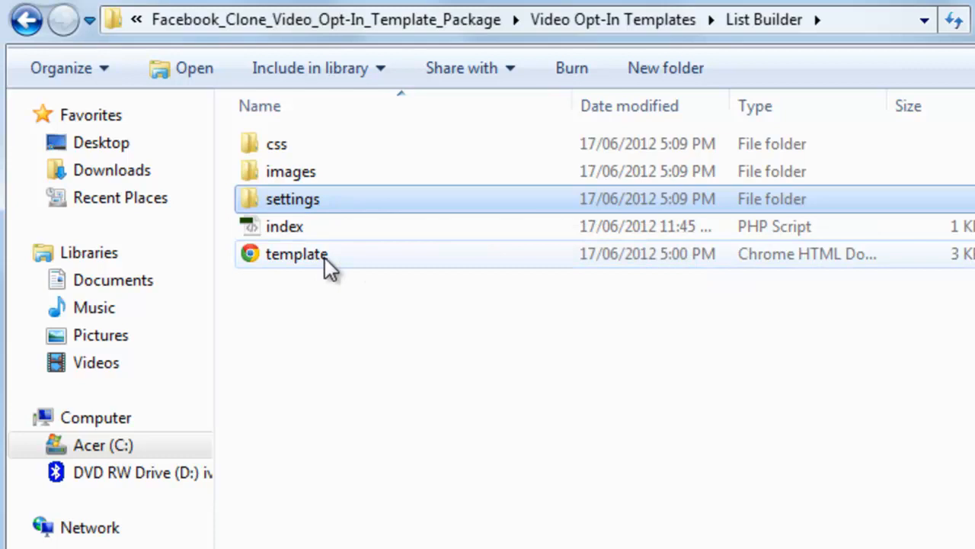
double_click(343, 197)
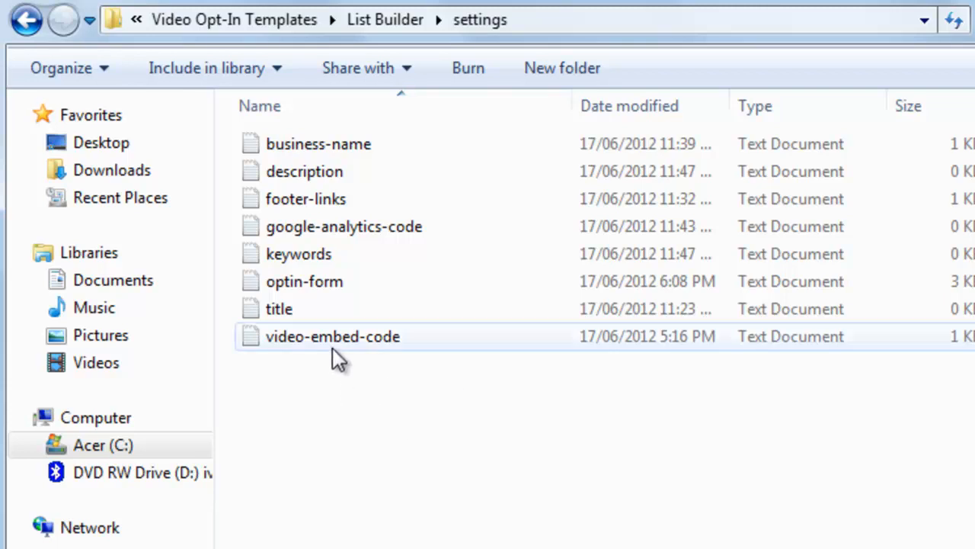
left_click(323, 280)
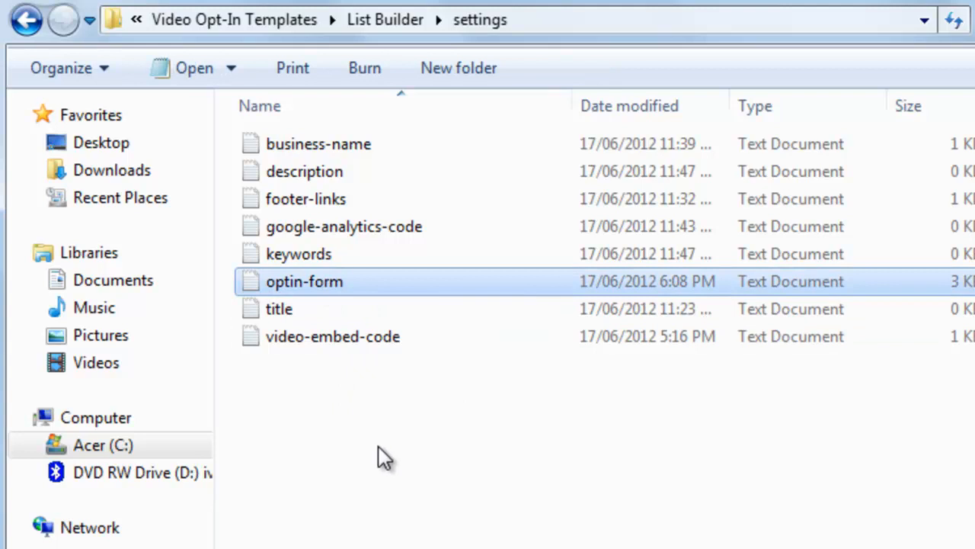
left_click(357, 336)
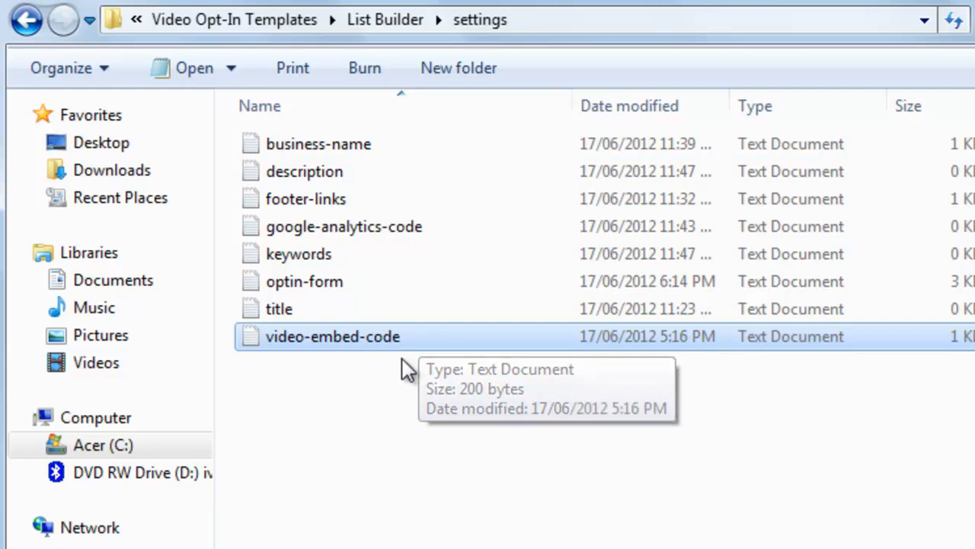
Step: Copy the YouTube iframe embed code and bring up the video-embed-code file in Notepad
double_click(423, 338)
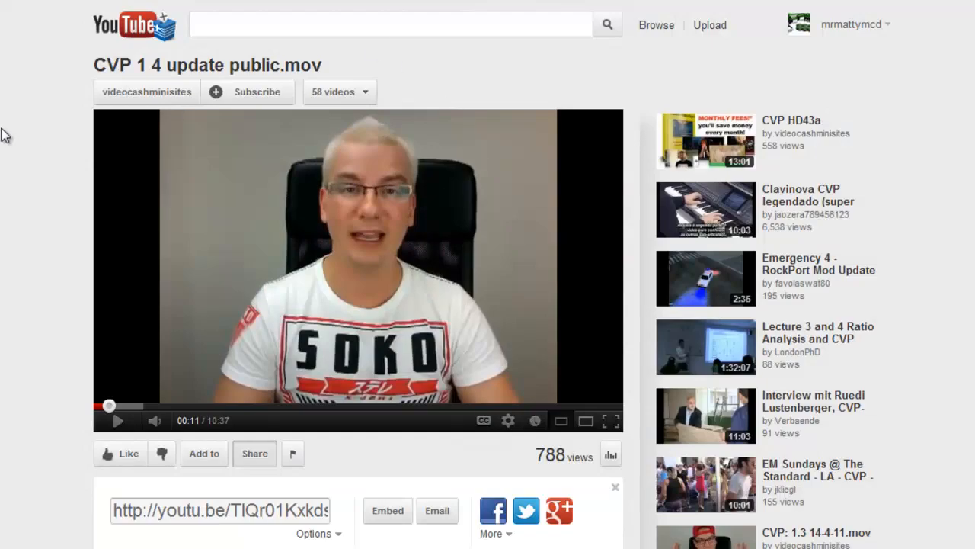
scroll(10, 176, "down", 4)
scroll(8, 178, "down", 1)
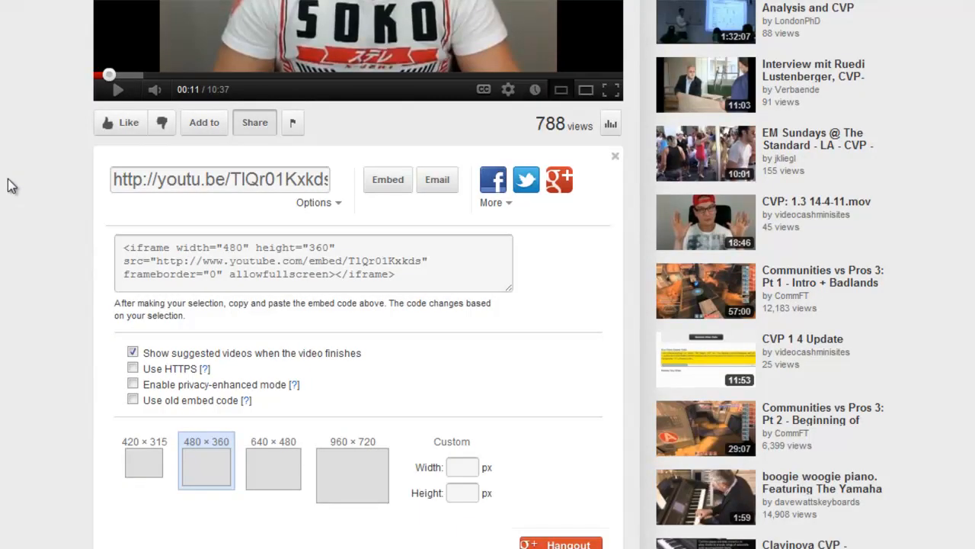
scroll(388, 175, "up", 3)
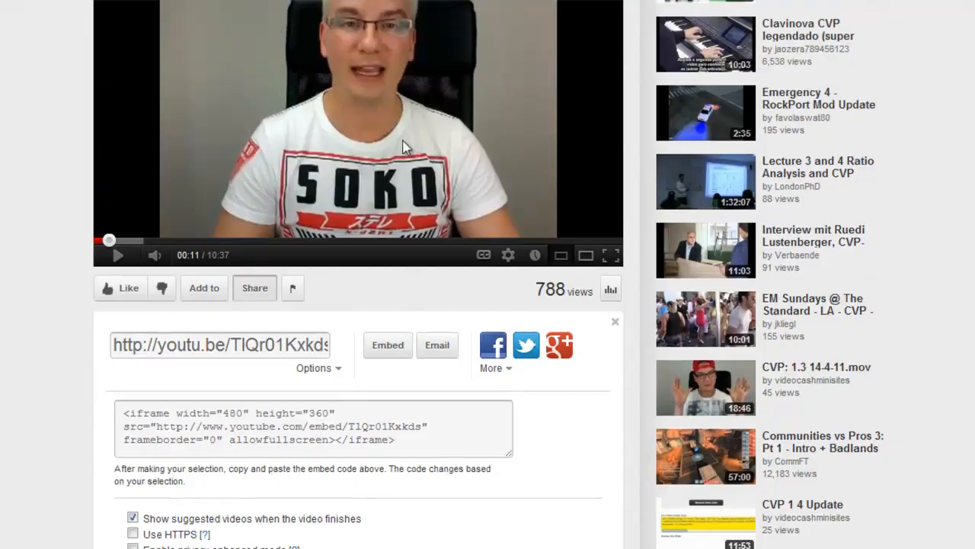
scroll(381, 228, "down", 2)
left_click(388, 262)
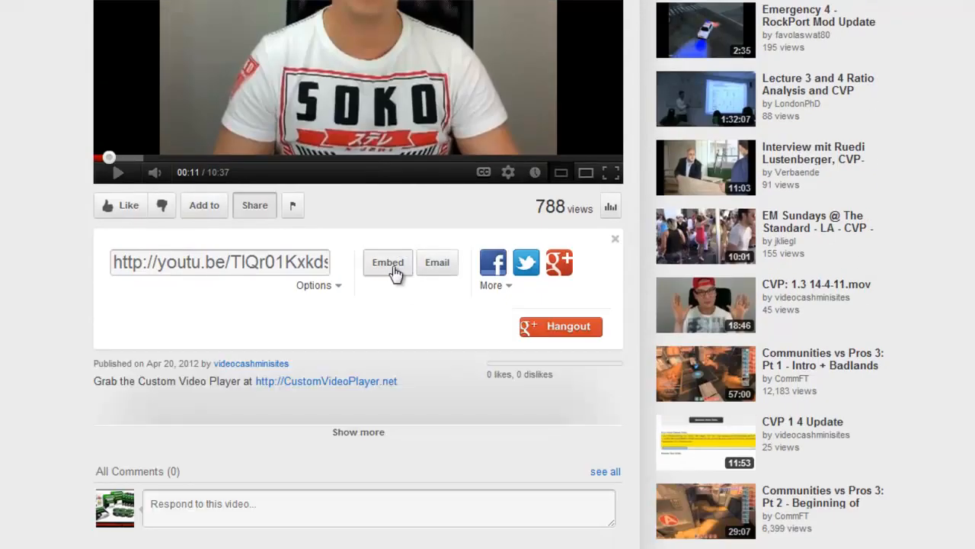
left_click(388, 262)
scroll(447, 327, "down", 1)
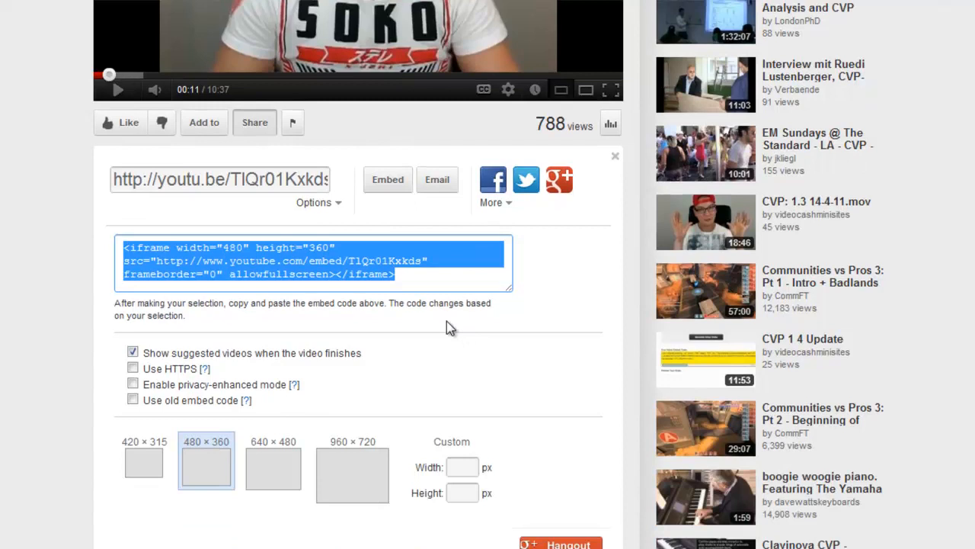
right_click(296, 268)
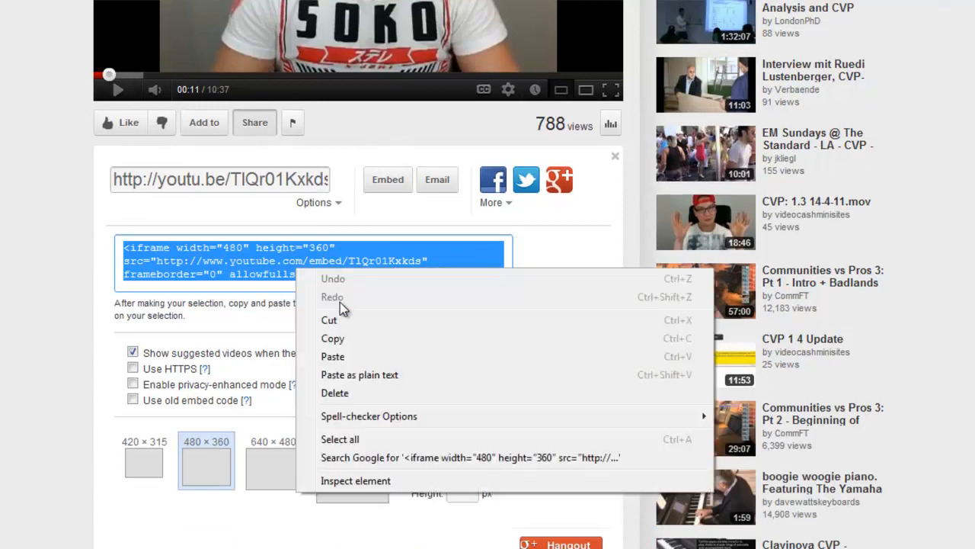
left_click(328, 339)
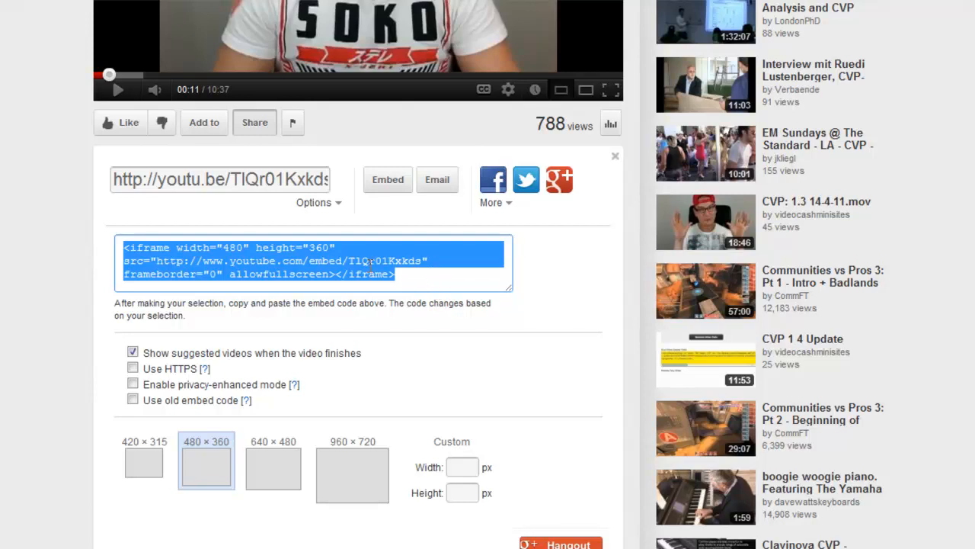
key("alt+Tab")
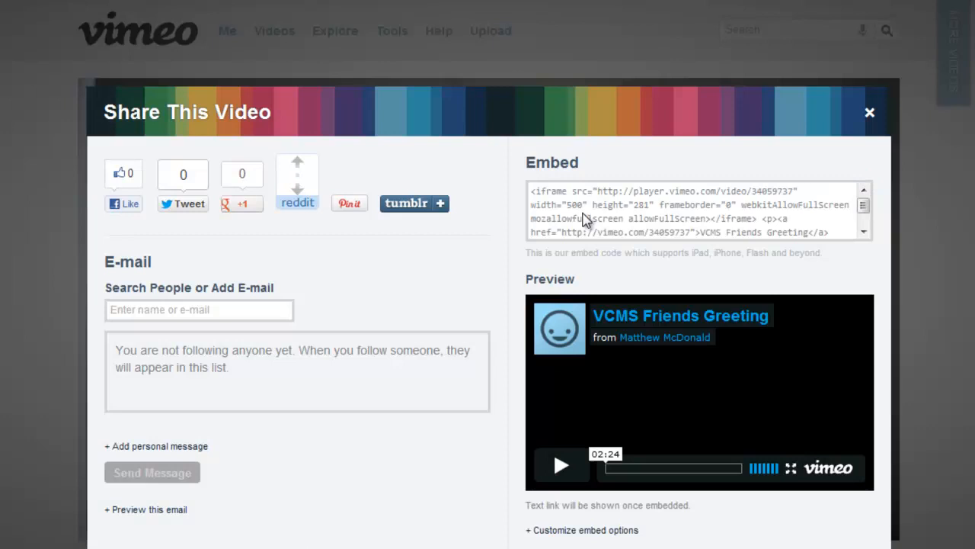
Step: Copy the Vimeo VCMS Friends Greeting embed code and paste it over the YouTube code
left_click(583, 217)
right_click(583, 217)
left_click(624, 282)
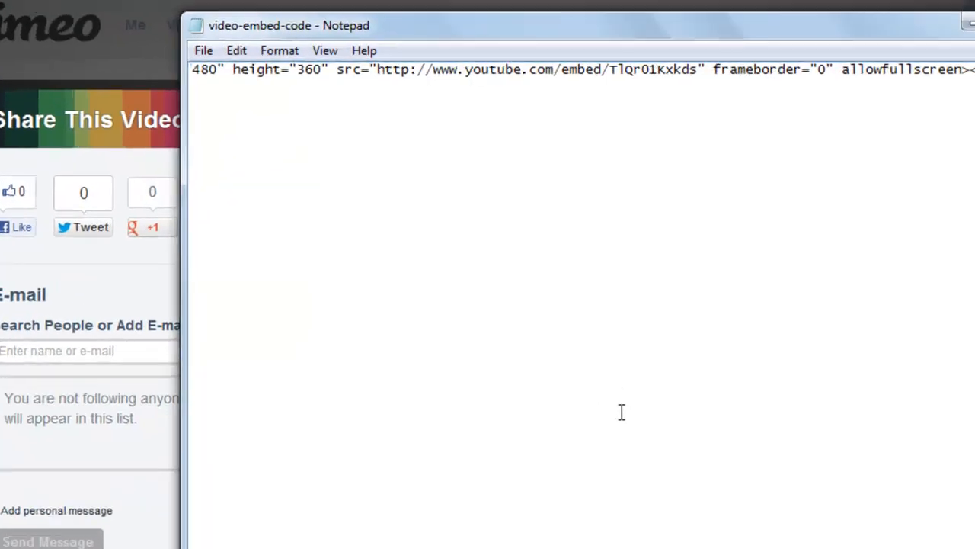
key("ctrl+v")
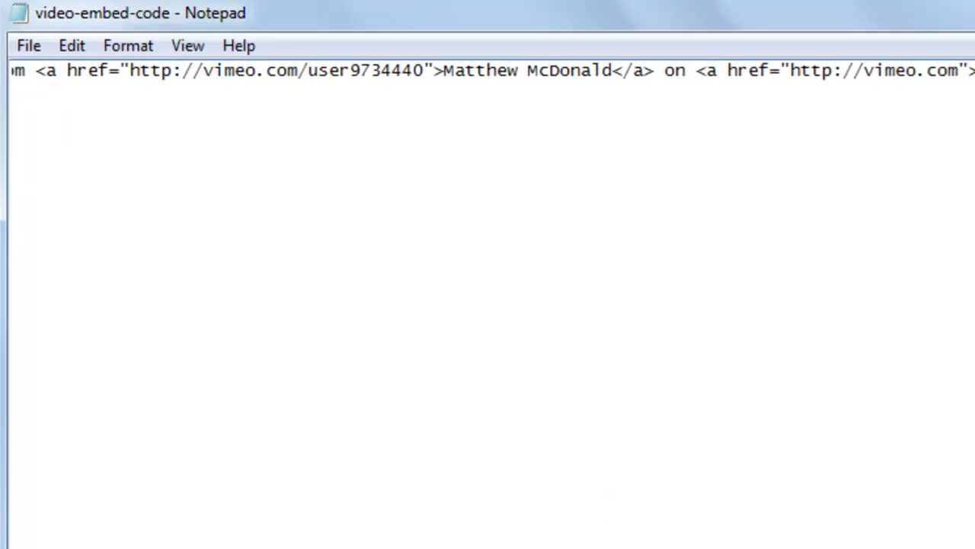
scroll(488, 71, "left", 8)
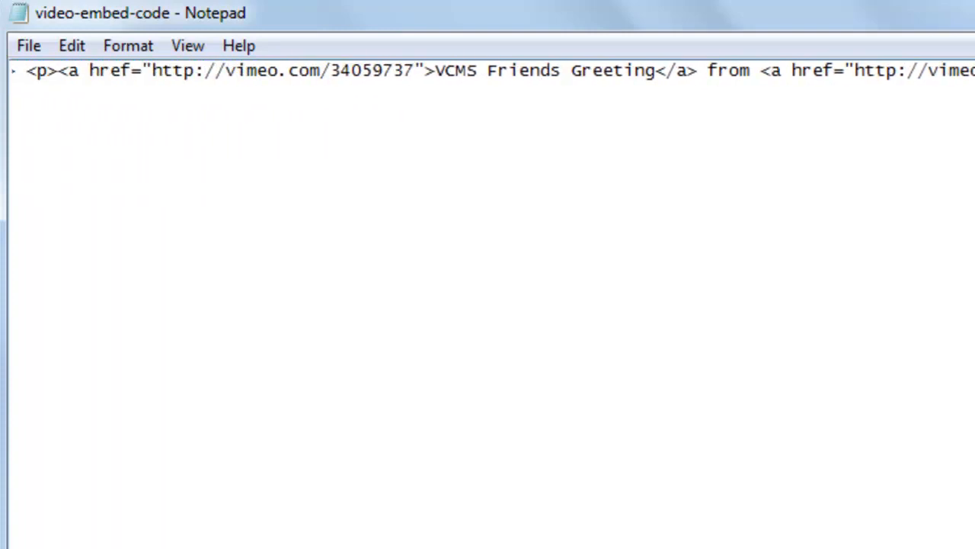
scroll(487, 71, "left", 2)
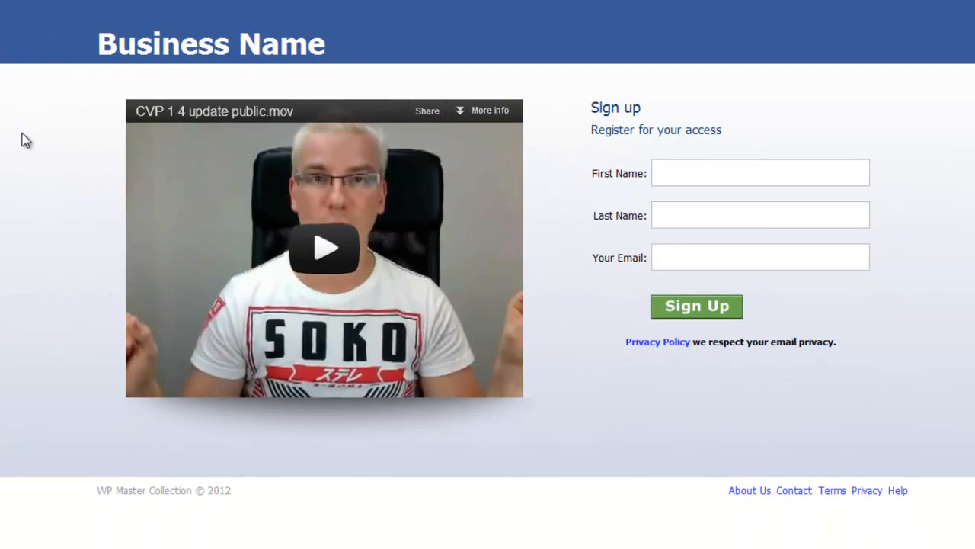
Step: Preview the page, then delete the credit paragraph after the closing iframe tag
key("F5")
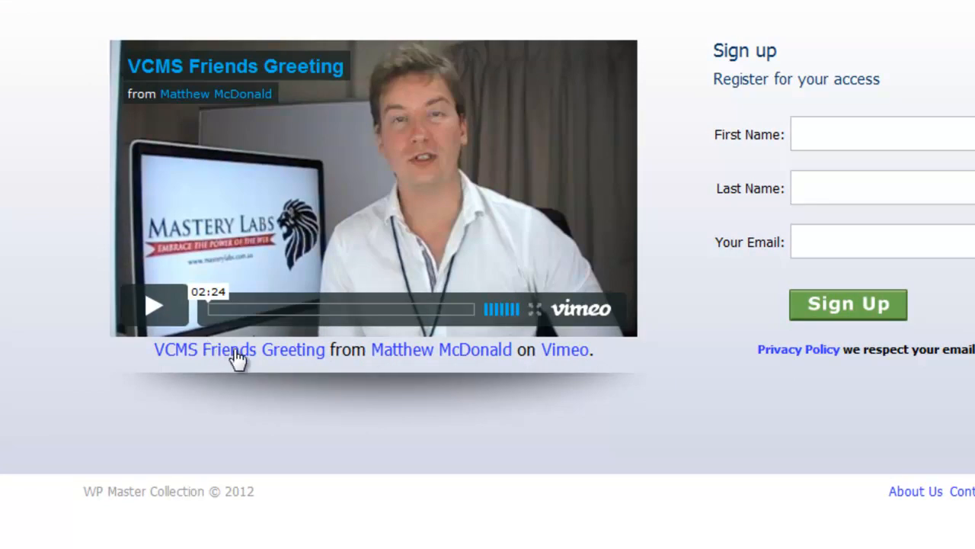
key("alt+Tab")
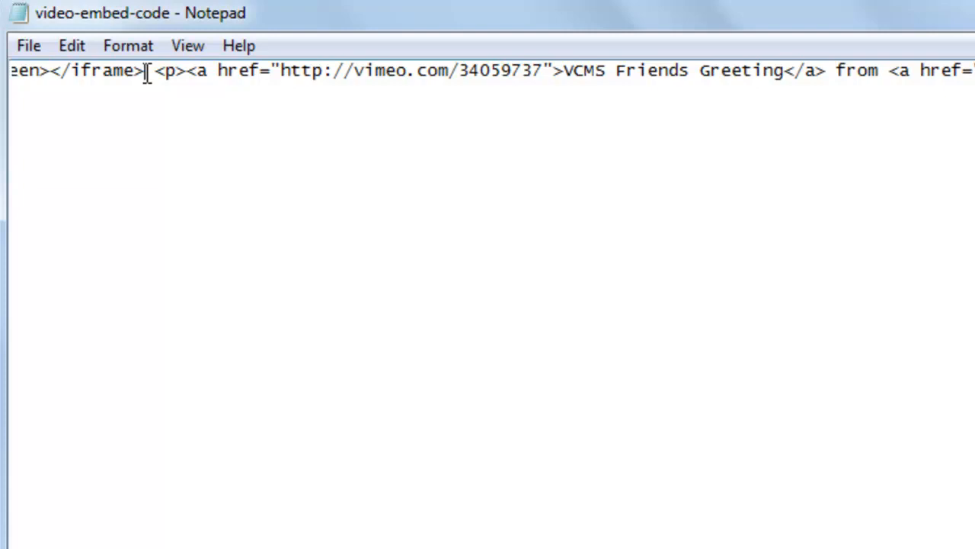
left_click(147, 73)
scroll(488, 274, "left", 5)
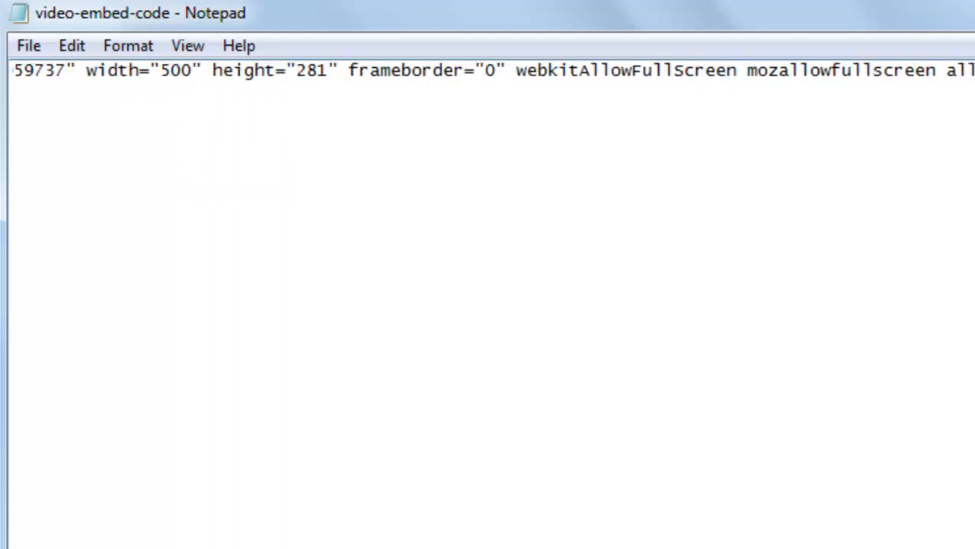
scroll(488, 274, "right", 5)
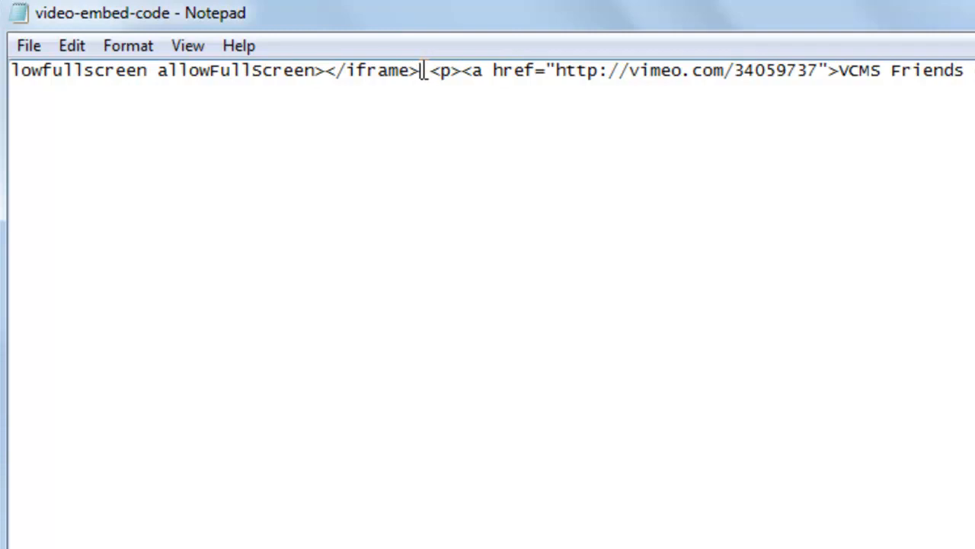
left_click_drag(425, 71, 467, 70)
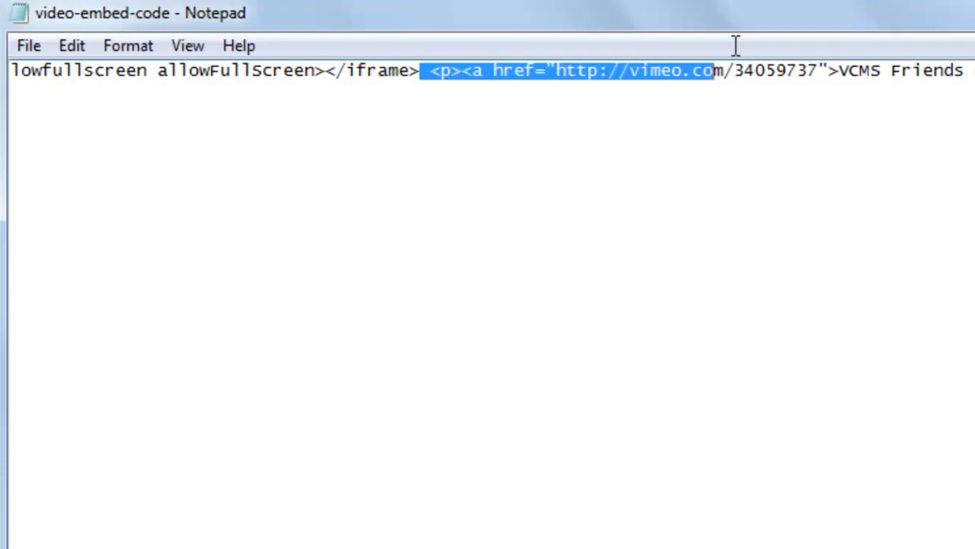
left_click_drag(716, 70, 974, 70)
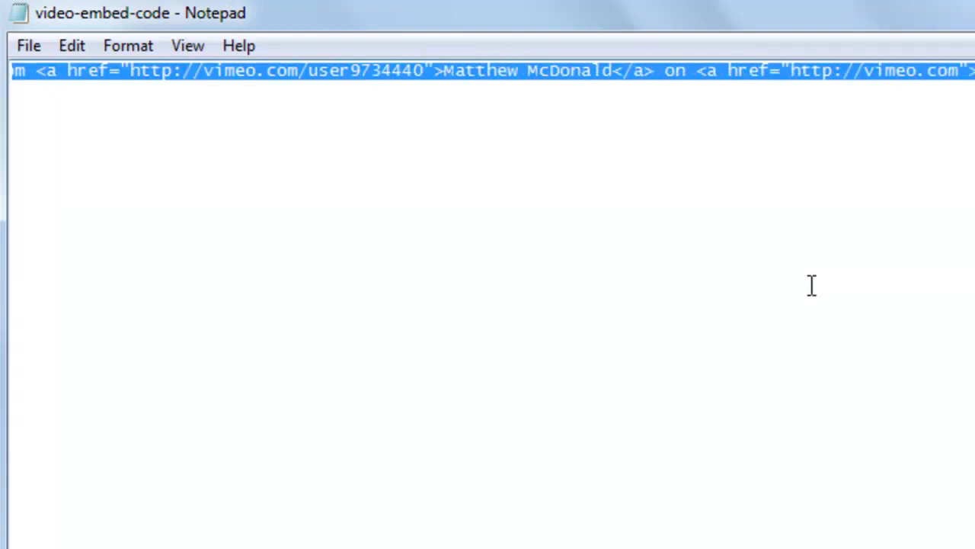
key("Delete")
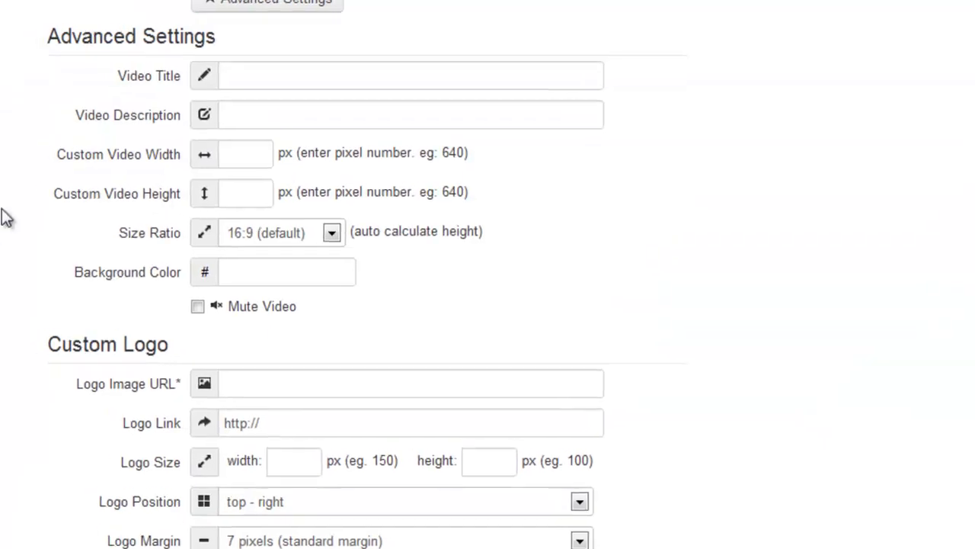
scroll(104, 205, "up", 5)
scroll(101, 232, "up", 5)
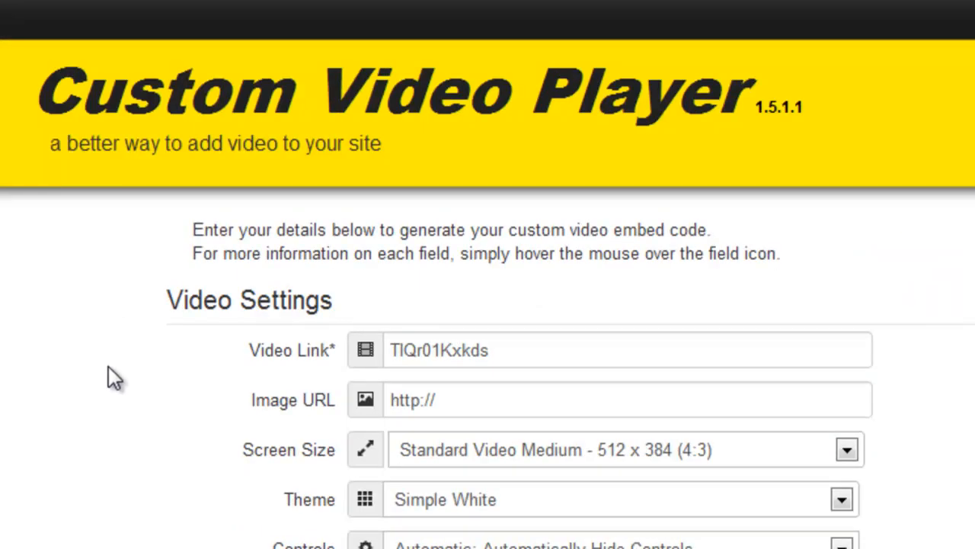
scroll(109, 366, "down", 5)
scroll(111, 372, "up", 4)
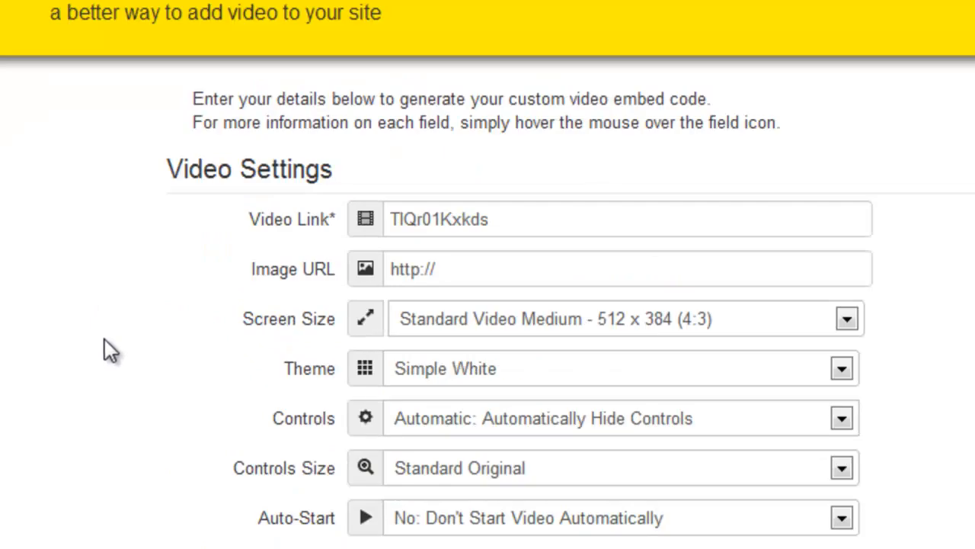
scroll(104, 339, "down", 3)
scroll(93, 347, "down", 3)
scroll(93, 339, "down", 2)
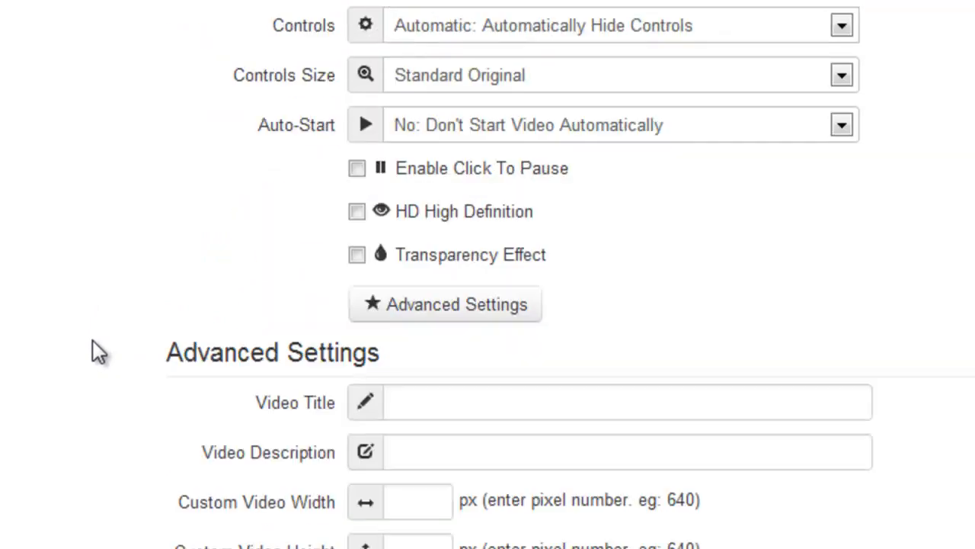
scroll(91, 340, "up", 5)
Step: Keep Standard Video Medium size, hide controls, auto-start once, and enable click to pause
left_click(614, 188)
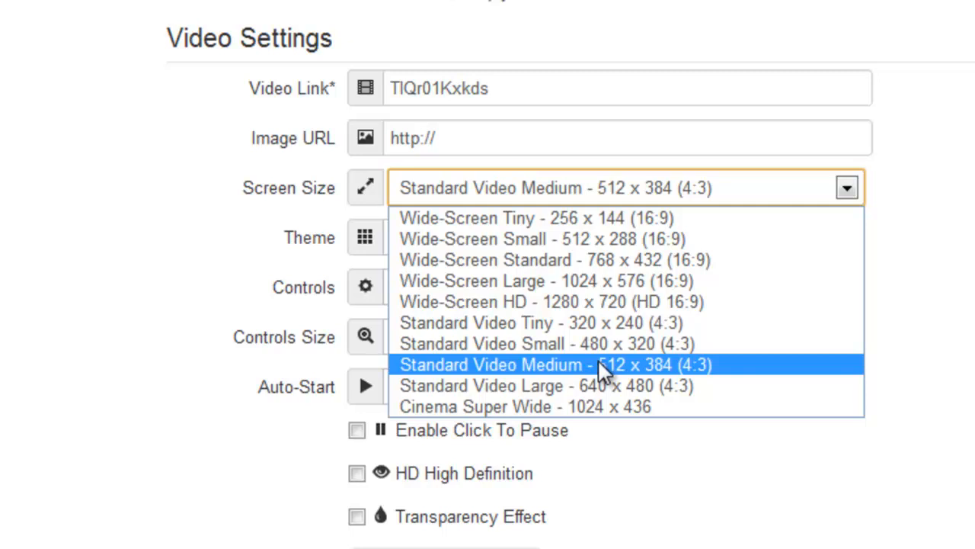
left_click(602, 369)
left_click(594, 287)
left_click(587, 353)
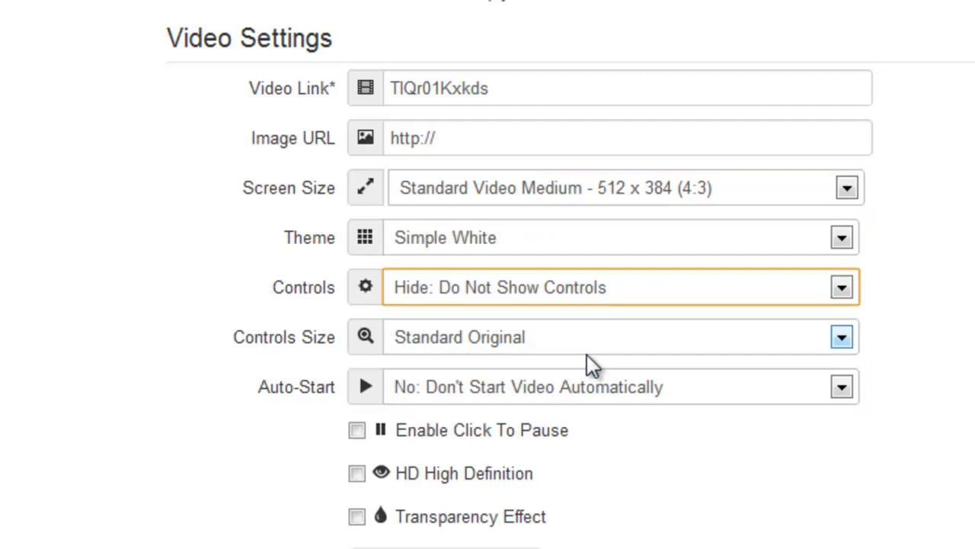
left_click(576, 387)
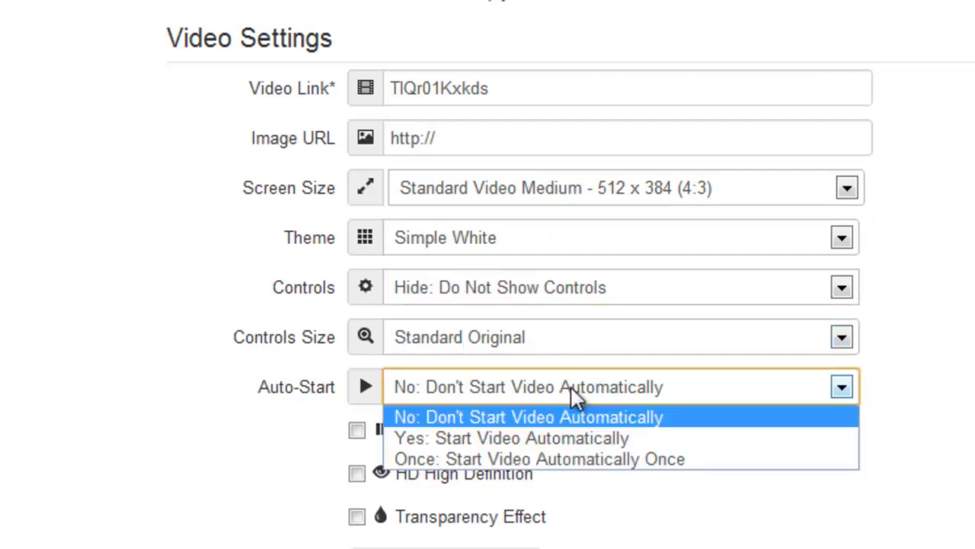
left_click(608, 440)
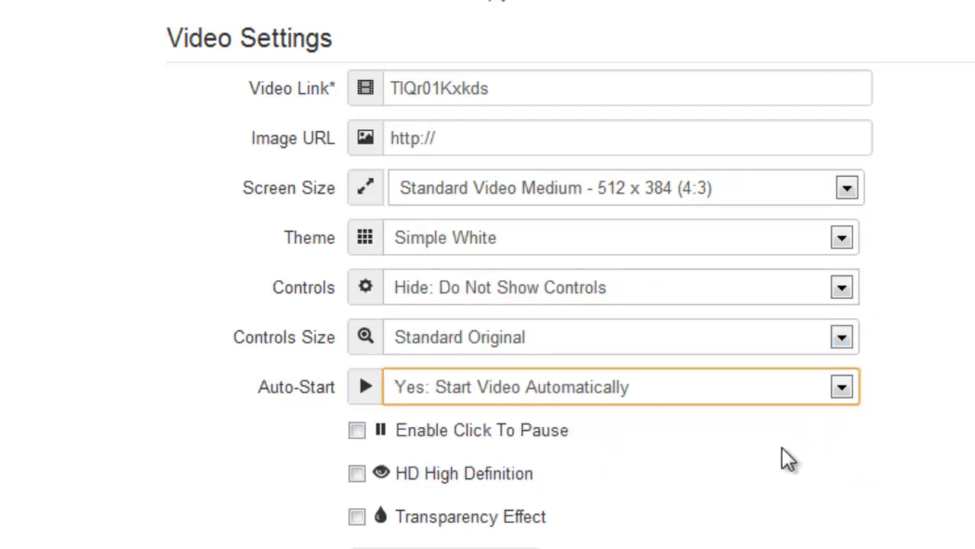
left_click(655, 381)
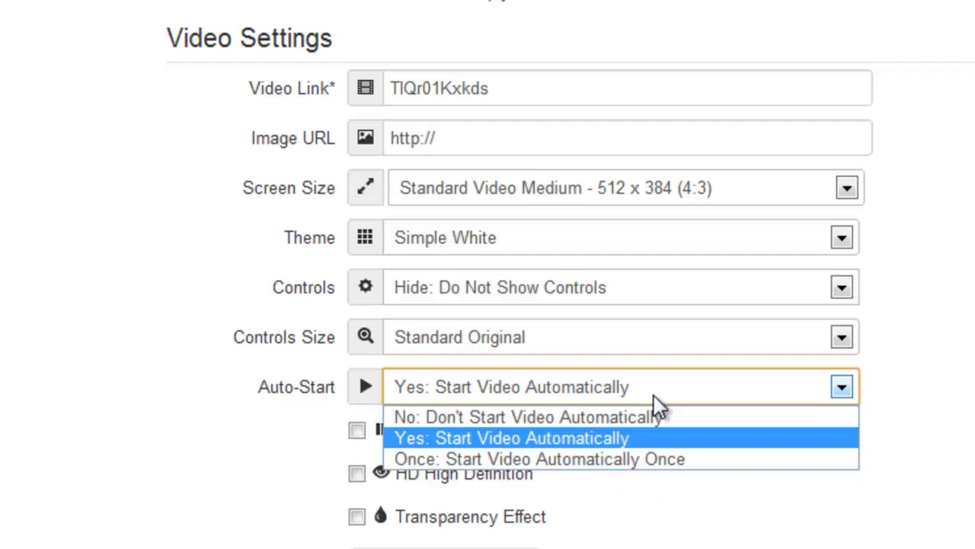
left_click(662, 457)
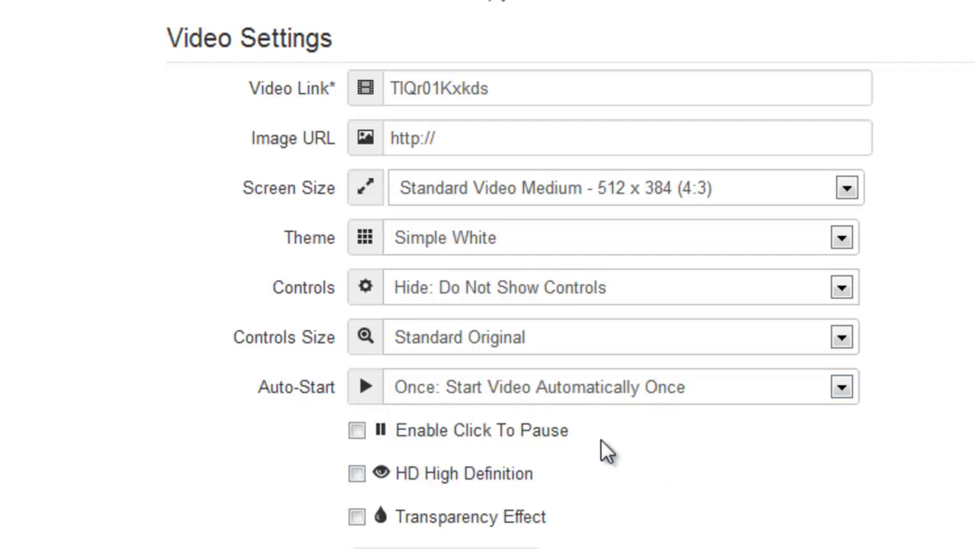
left_click(560, 441)
scroll(956, 534, "down", 5)
scroll(956, 533, "down", 5)
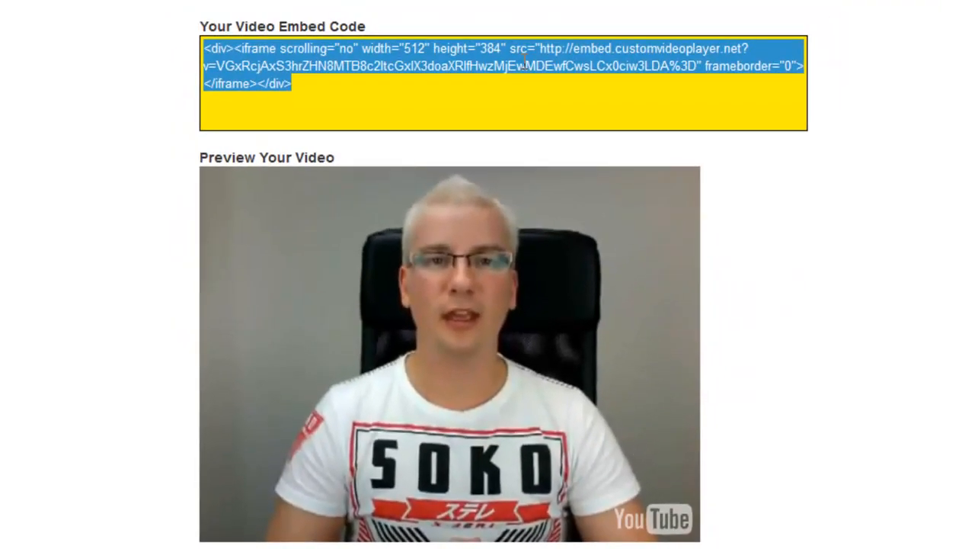
Step: Paste the generated player embed code over all text in the video-embed-code file
key("ctrl+c")
key("alt+Tab")
key("ctrl+a")
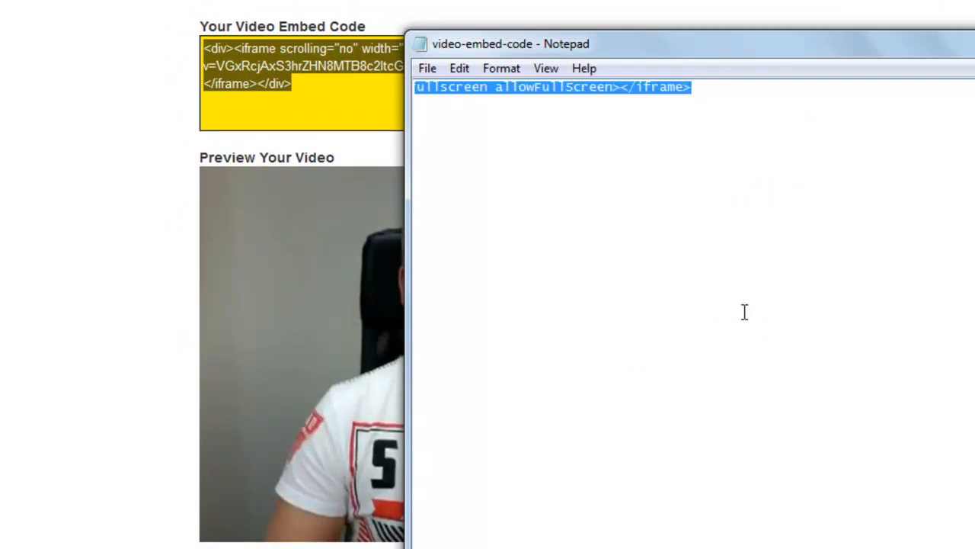
key("ctrl+v")
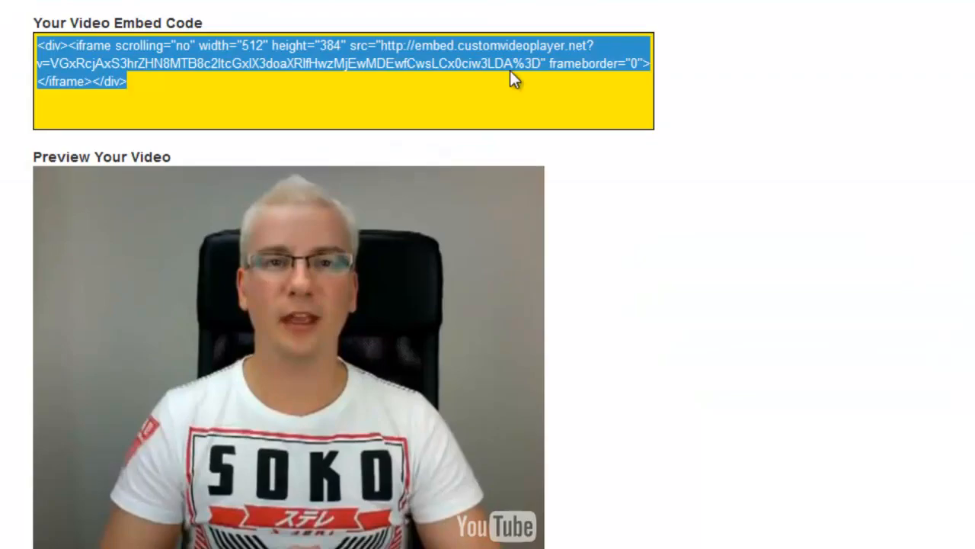
scroll(805, 218, "up", 10)
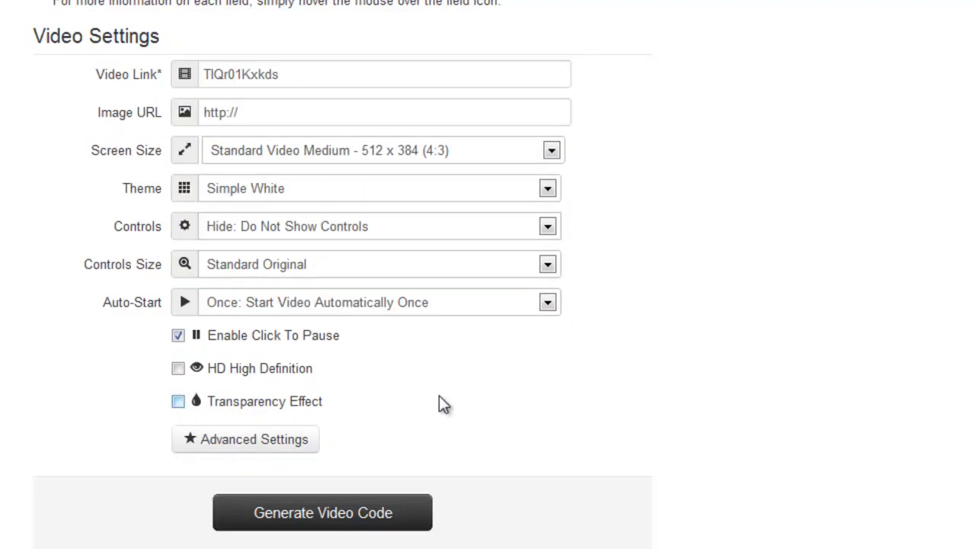
scroll(662, 300, "down", 10)
scroll(561, 307, "down", 3)
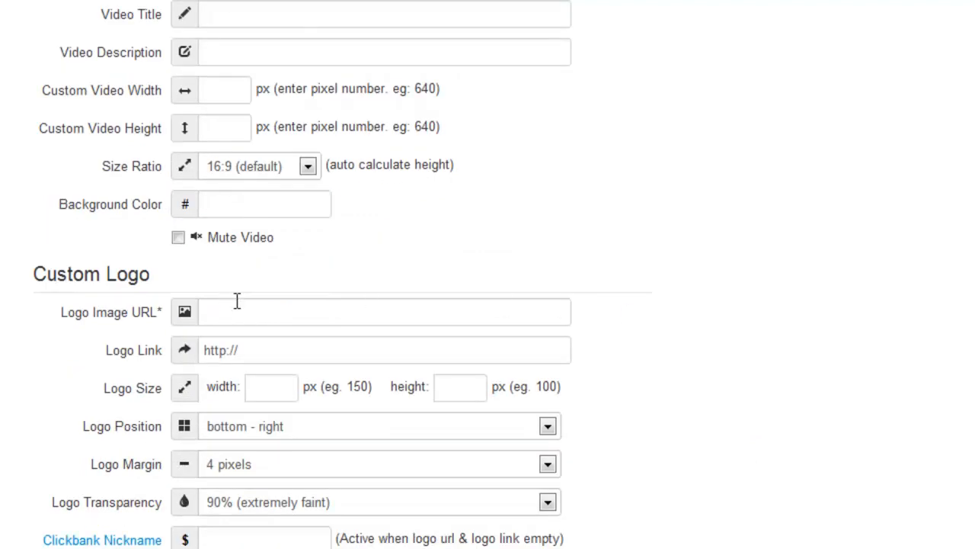
Step: Set a white logo image at bottom-right with 4-pixel margin and 90% transparency
left_click(286, 311)
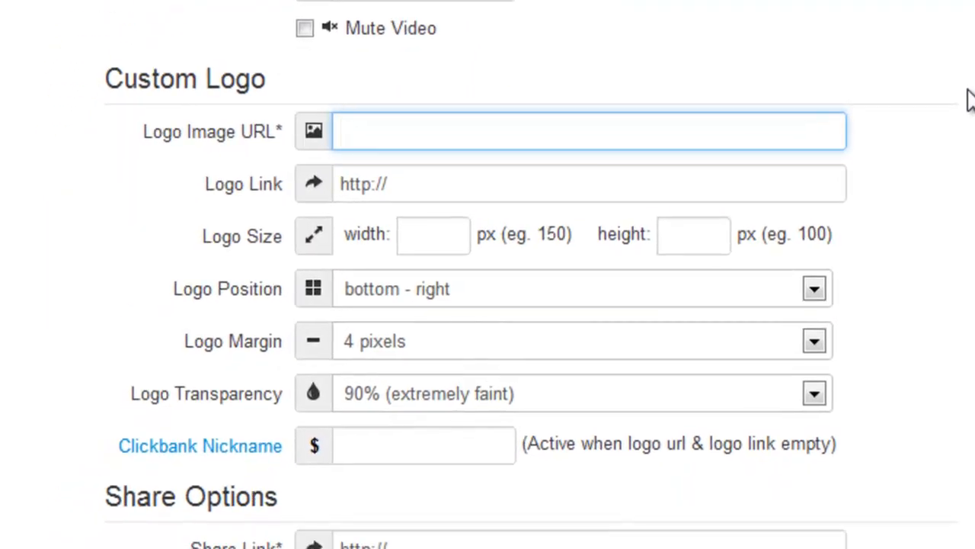
type("white")
left_click(970, 99)
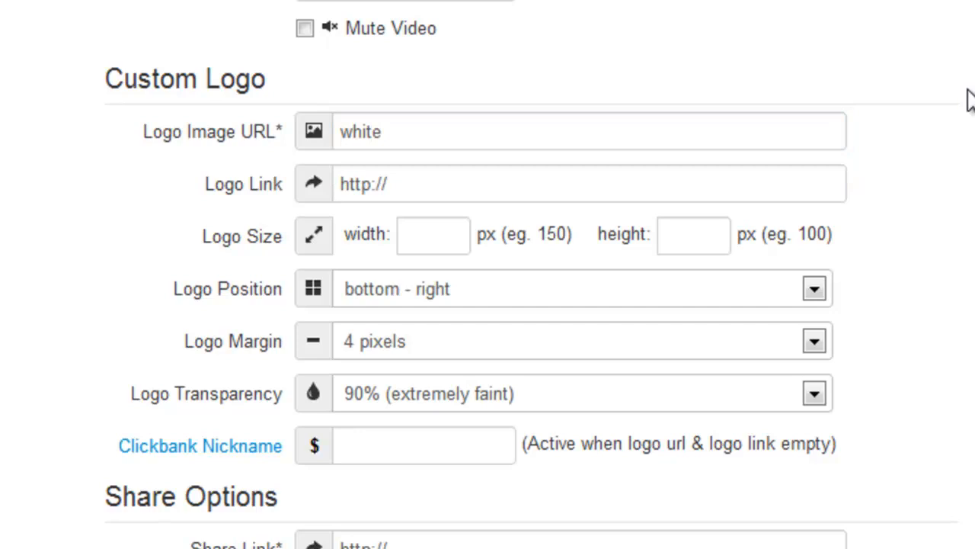
scroll(953, 107, "down", 2)
left_click(510, 159)
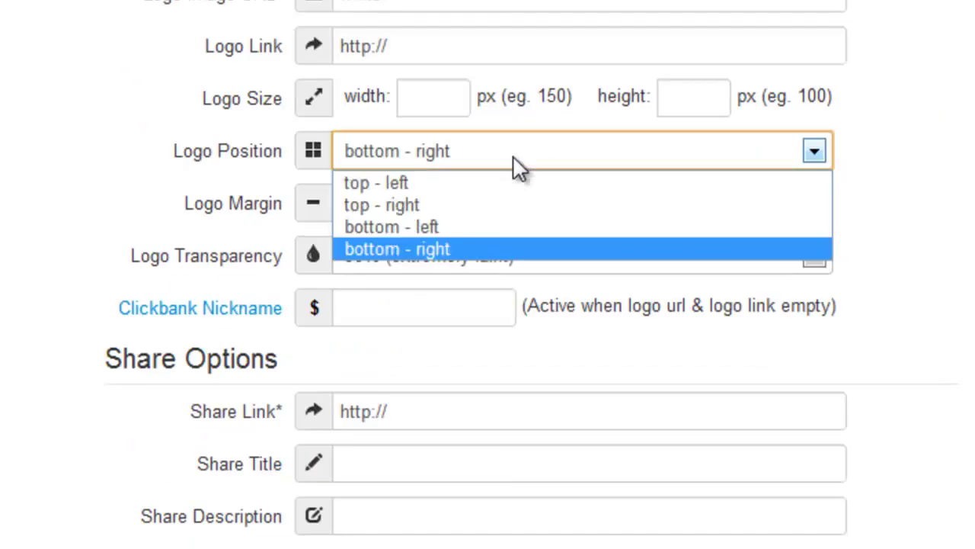
left_click(474, 250)
left_click(488, 203)
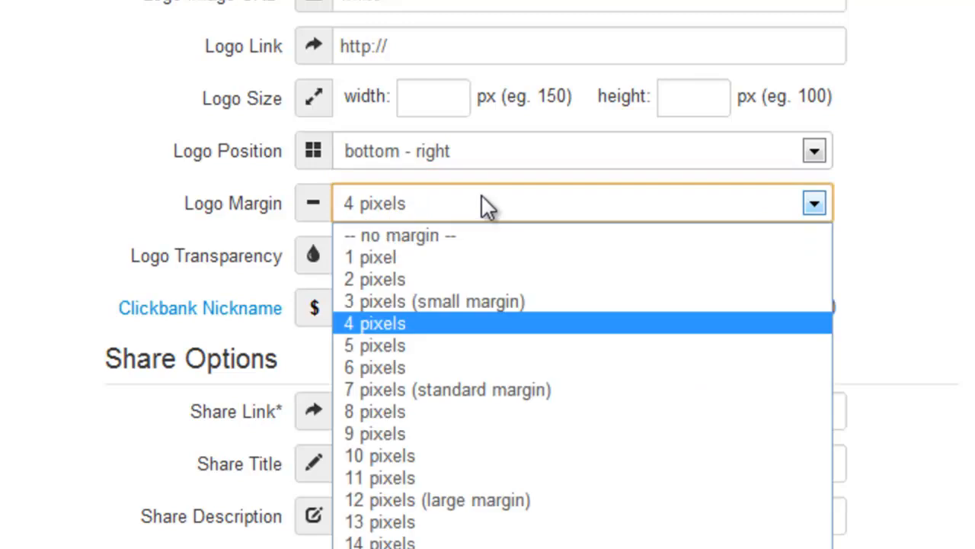
left_click(519, 323)
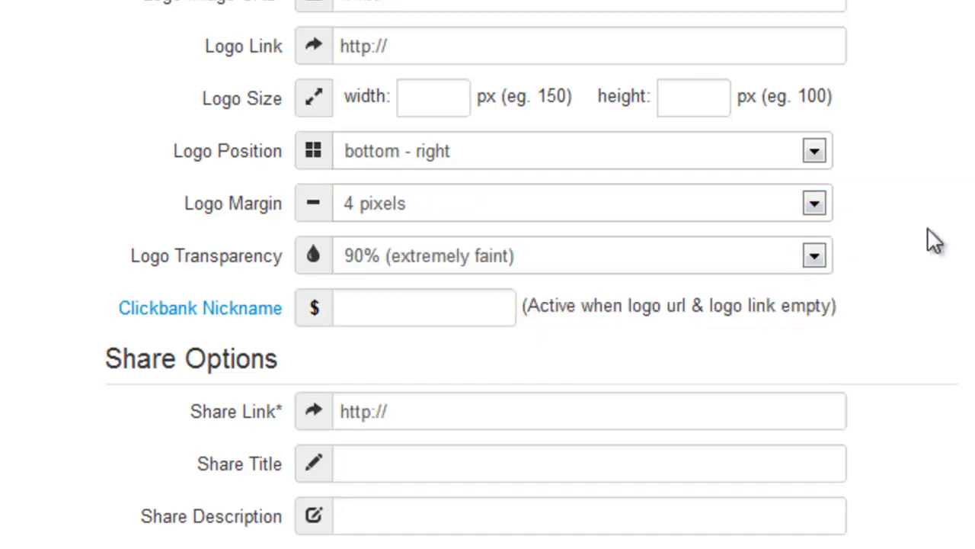
scroll(954, 255, "down", 2)
left_click(605, 120)
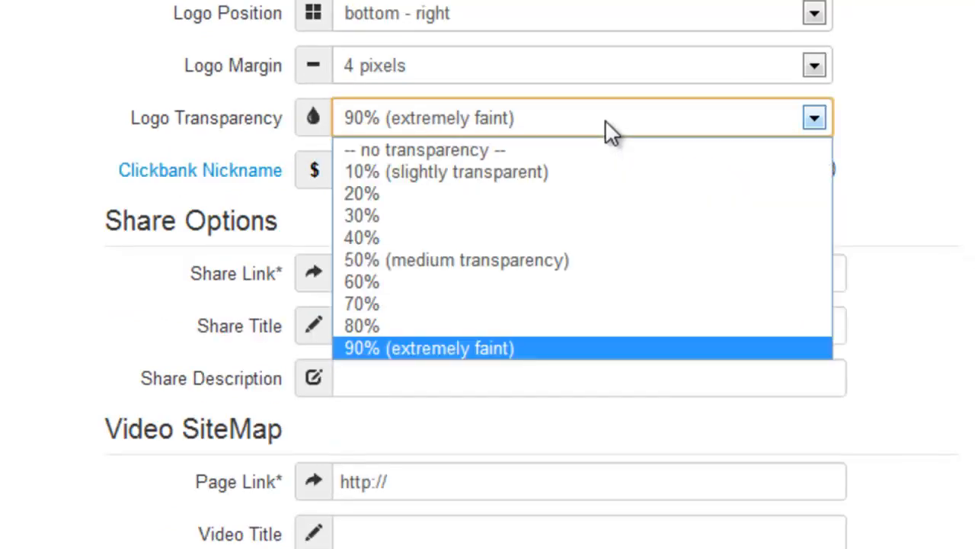
left_click(648, 348)
scroll(968, 164, "down", 3)
scroll(968, 164, "down", 3)
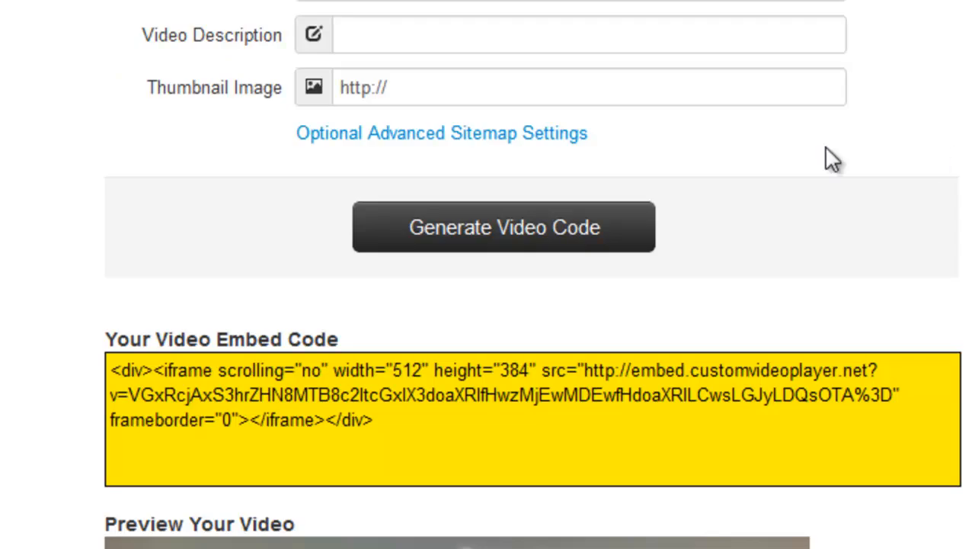
Step: Generate the updated video embed code and select it for copying
left_click(561, 236)
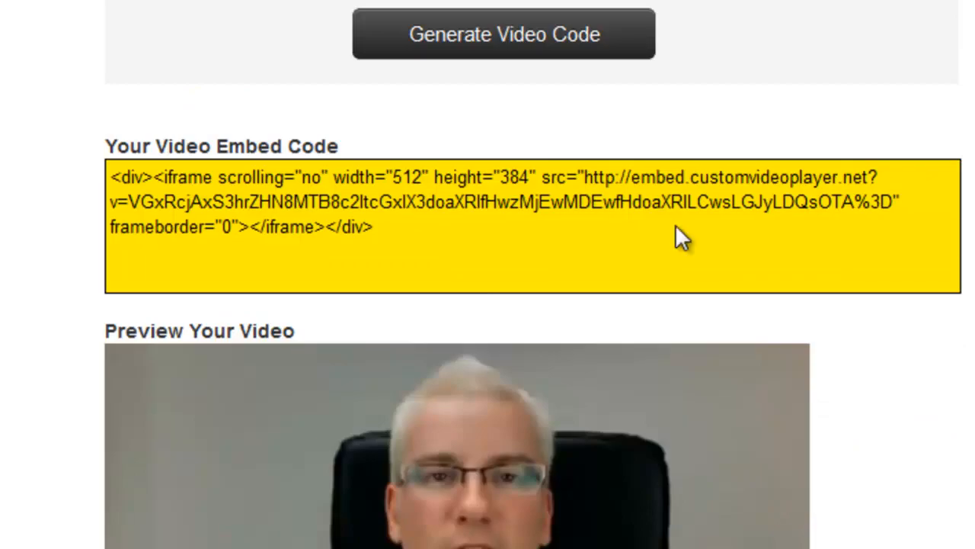
left_click(675, 224)
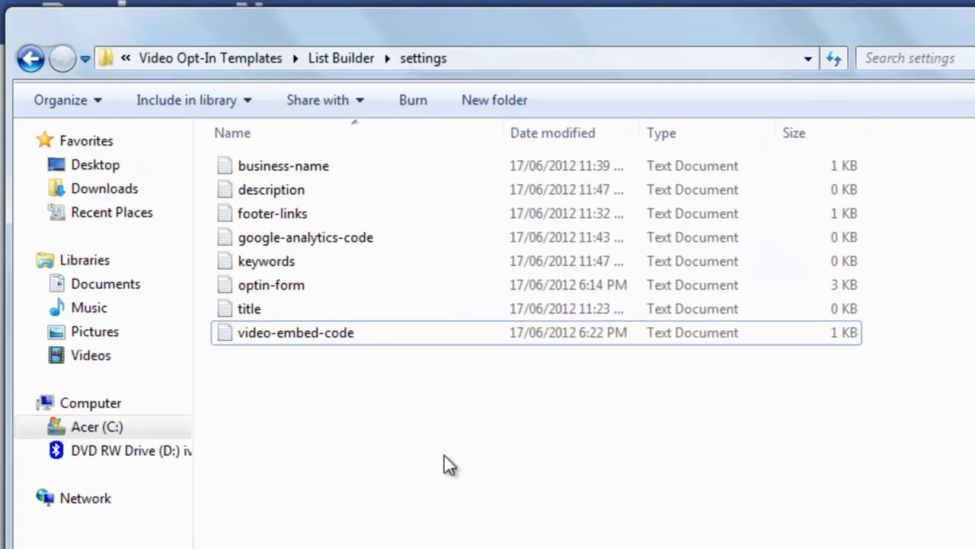
Step: Open the optin-form file from the settings folder in Notepad
left_click(298, 318)
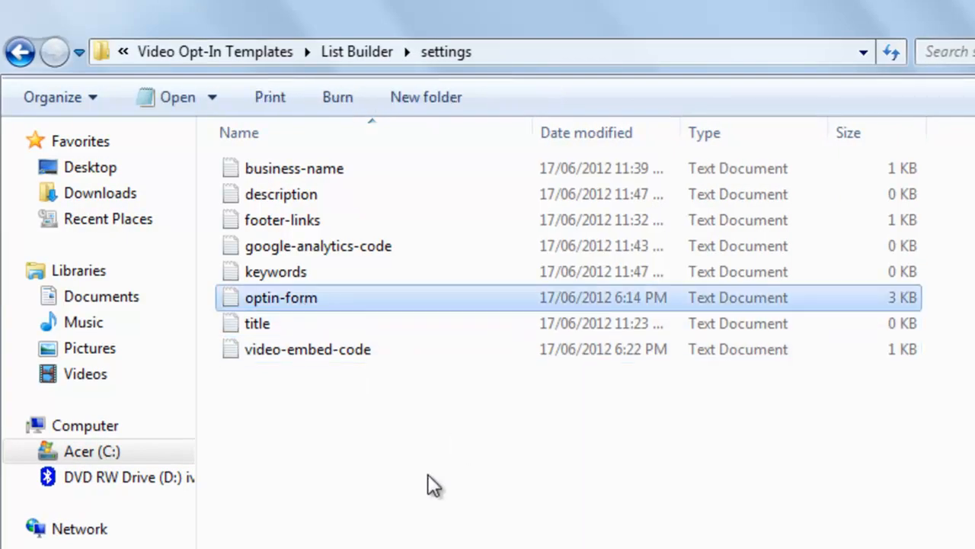
right_click(335, 298)
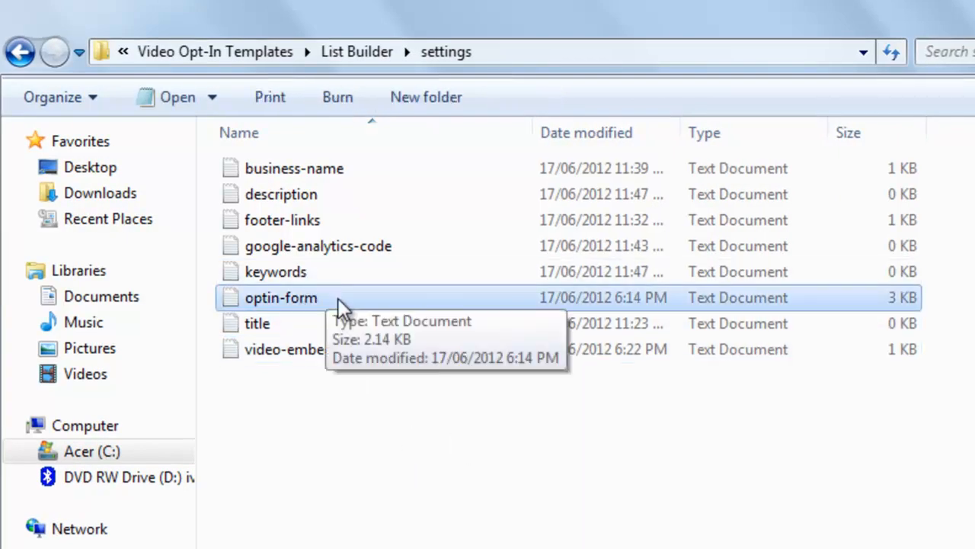
double_click(338, 298)
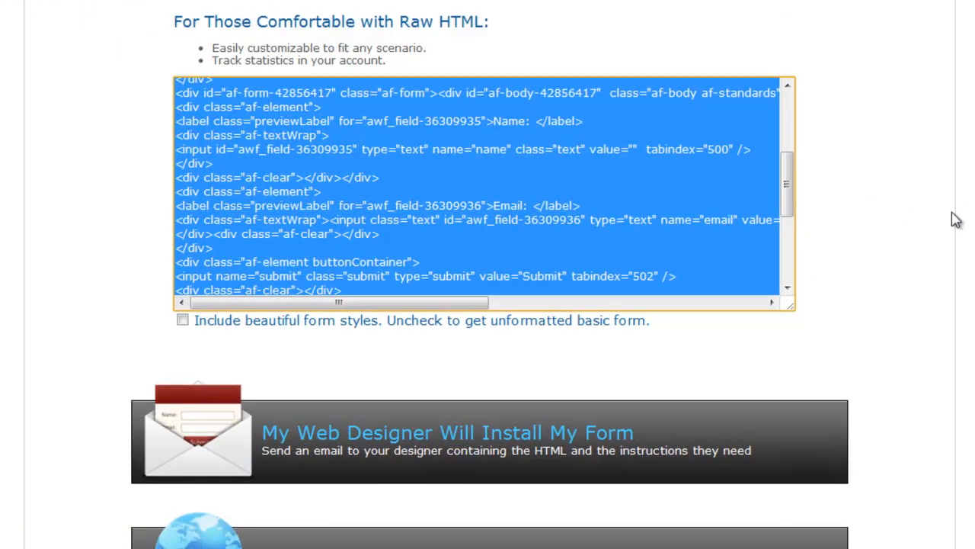
scroll(957, 220, "up", 3)
scroll(957, 220, "up", 3)
scroll(957, 220, "up", 3)
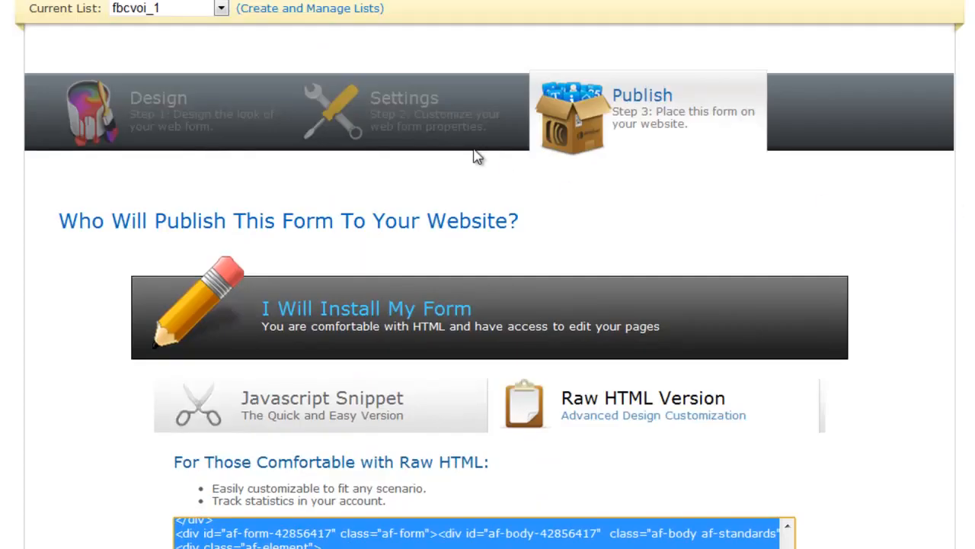
Step: Return to the fbcvoi_1 form's Design step with its Name and Email fields
left_click(92, 110)
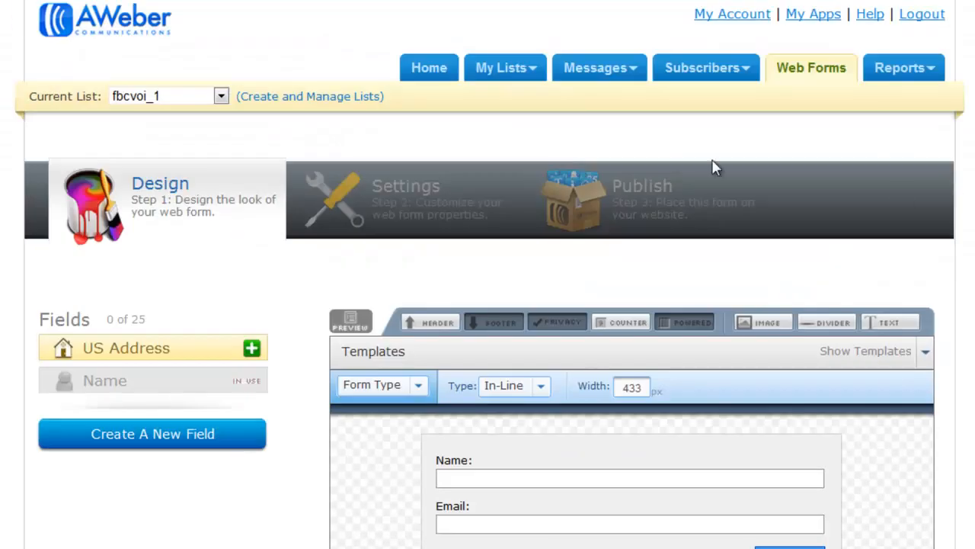
Step: Publish as Raw HTML Version with 'Include beautiful form styles' unchecked
left_click(632, 196)
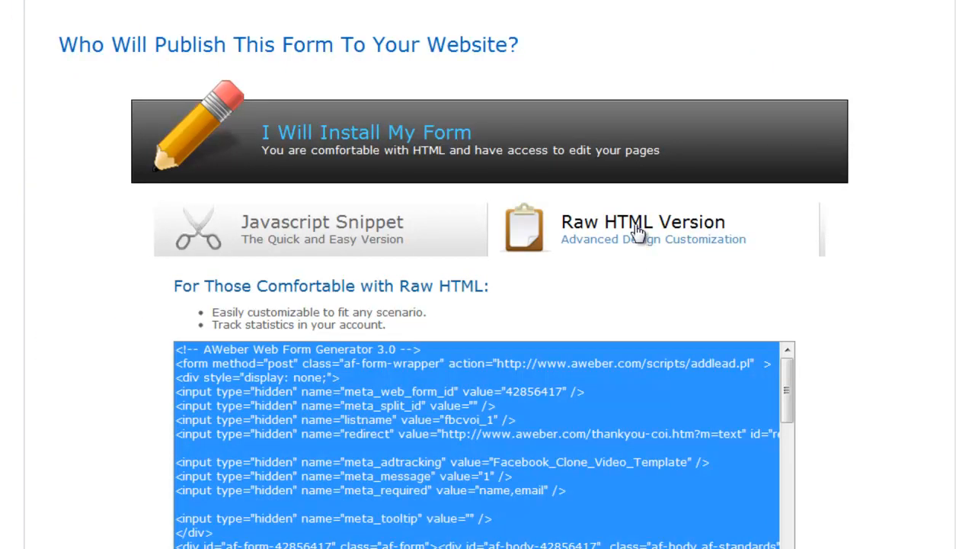
scroll(937, 259, "down", 3)
scroll(937, 259, "down", 3)
left_click(220, 322)
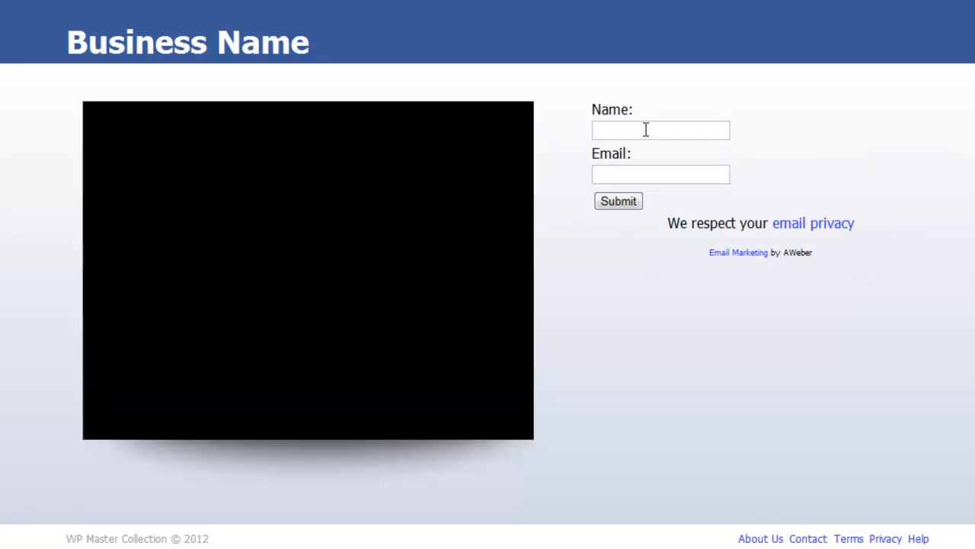
Step: Test the Name and Email fields on the opt-in page, then switch to the optin-form file
left_click(708, 130)
left_click(722, 169)
left_click(815, 156)
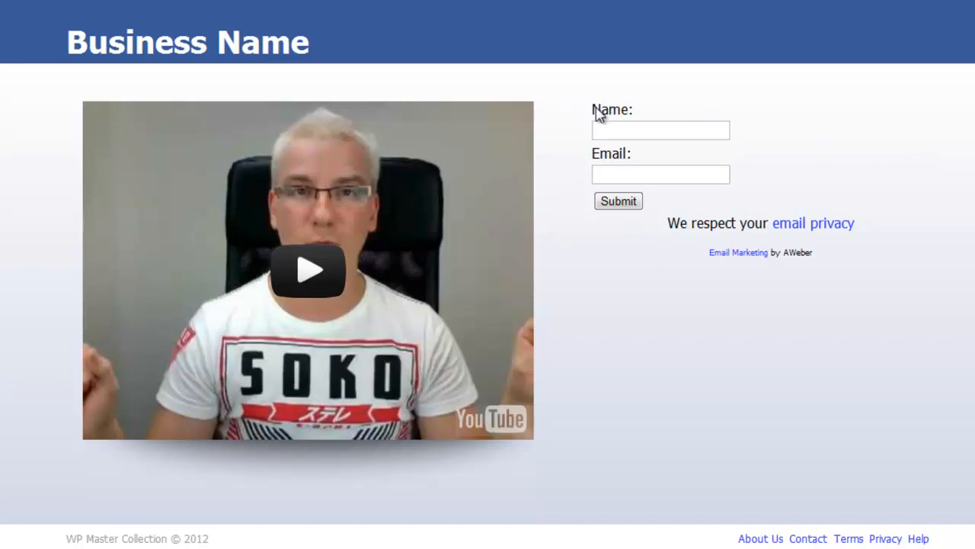
left_click(588, 522)
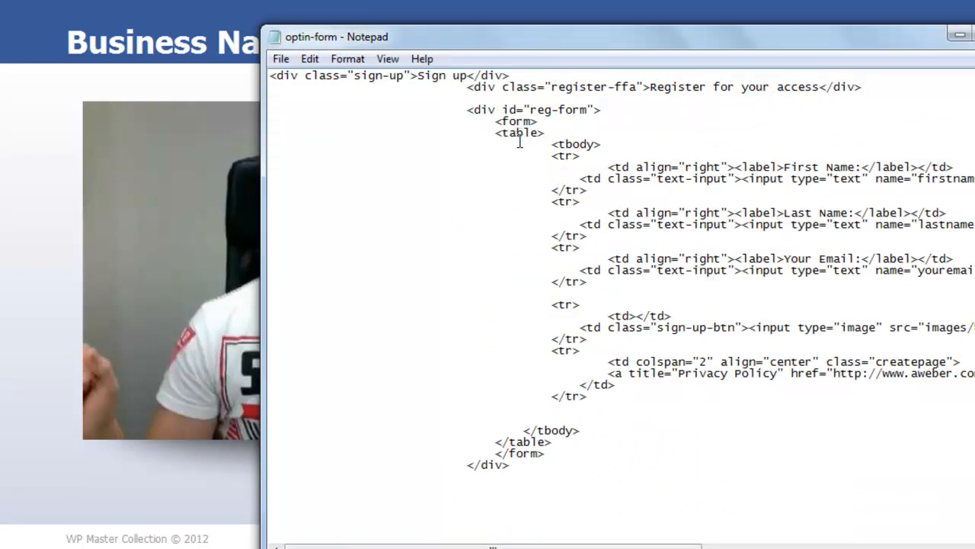
Step: Swap the template's old <form>…</form> block for the pasted AWeber form code
left_click_drag(493, 134, 490, 180)
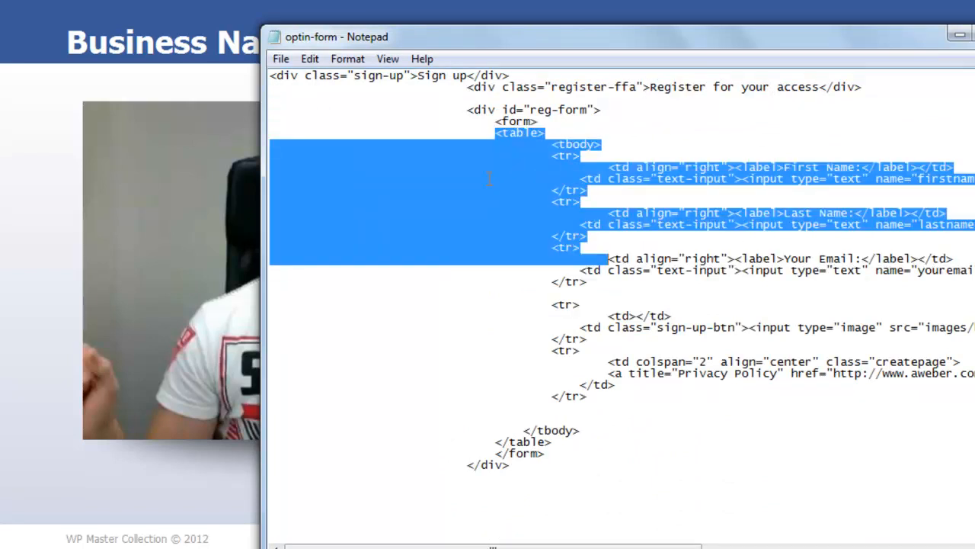
mouse_move(482, 125)
left_mouse_down()
mouse_move(650, 390)
mouse_move(660, 450)
left_mouse_up()
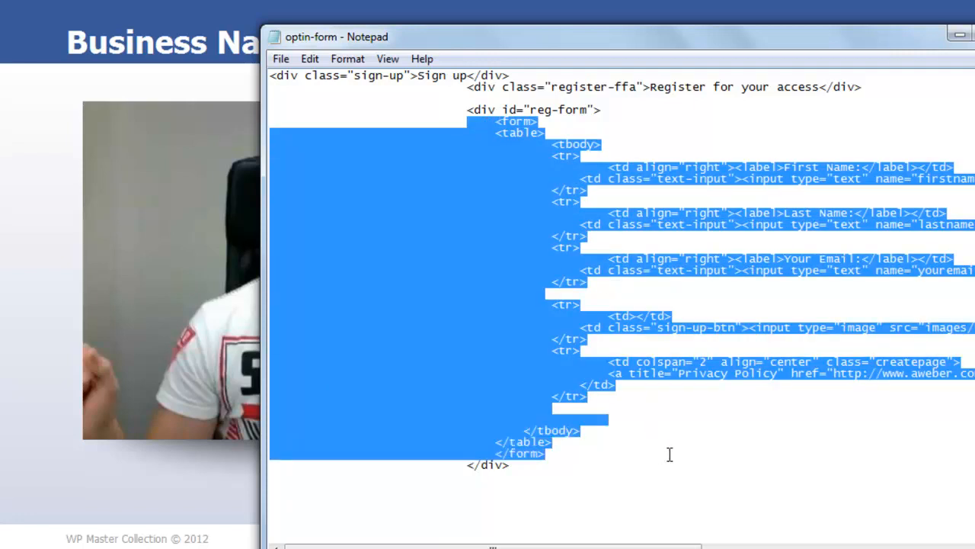
key("Delete")
key("ctrl+v")
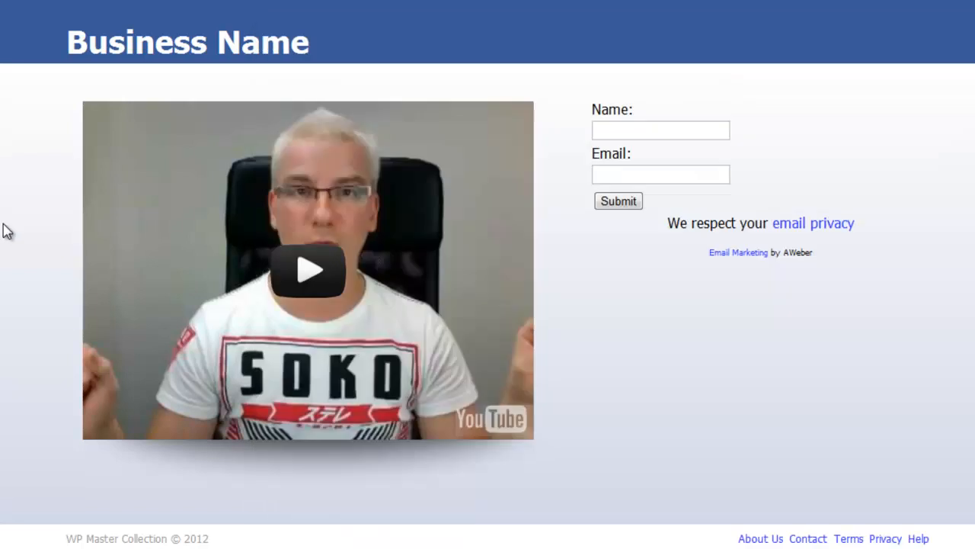
Step: Reload the page and test the new form's Name and Email fields
key("F5")
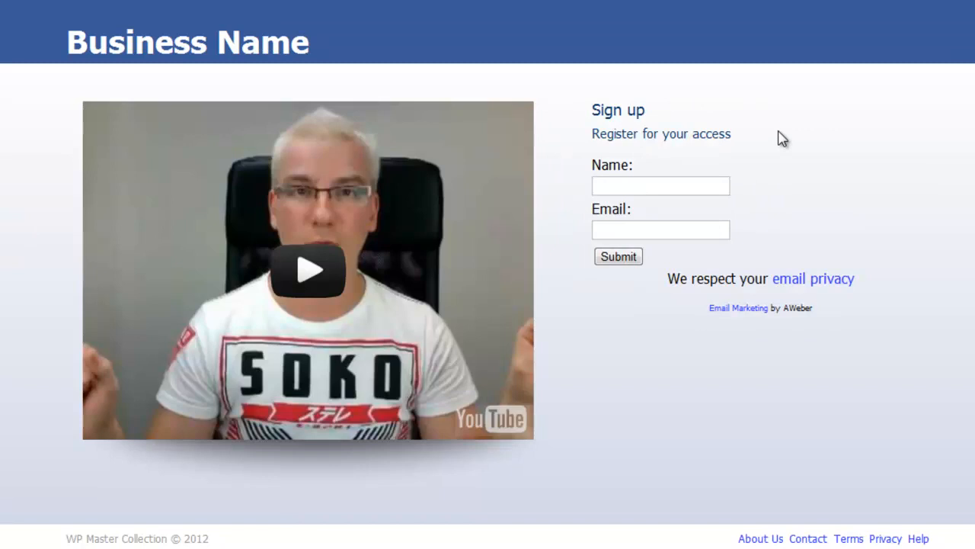
left_click(660, 185)
left_click(719, 229)
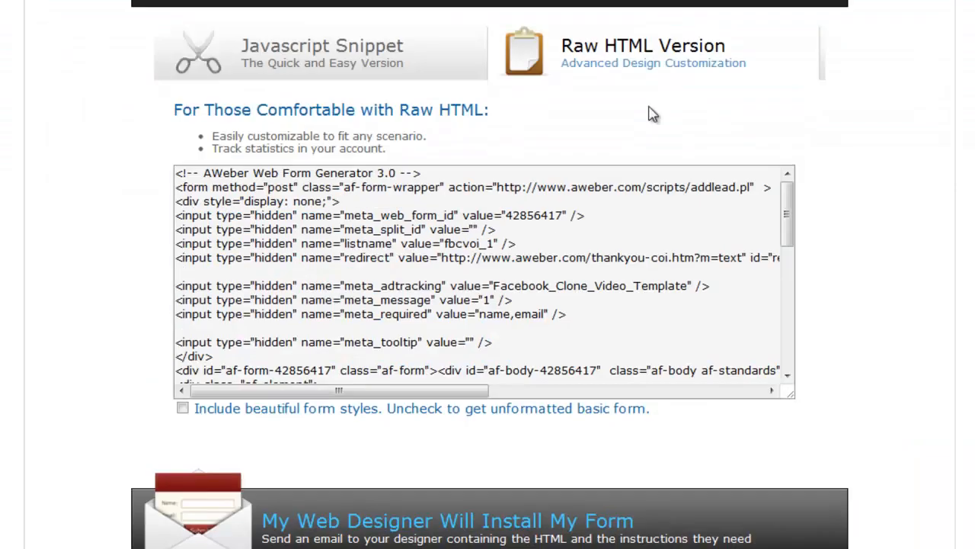
scroll(653, 113, "up", 5)
left_click(180, 121)
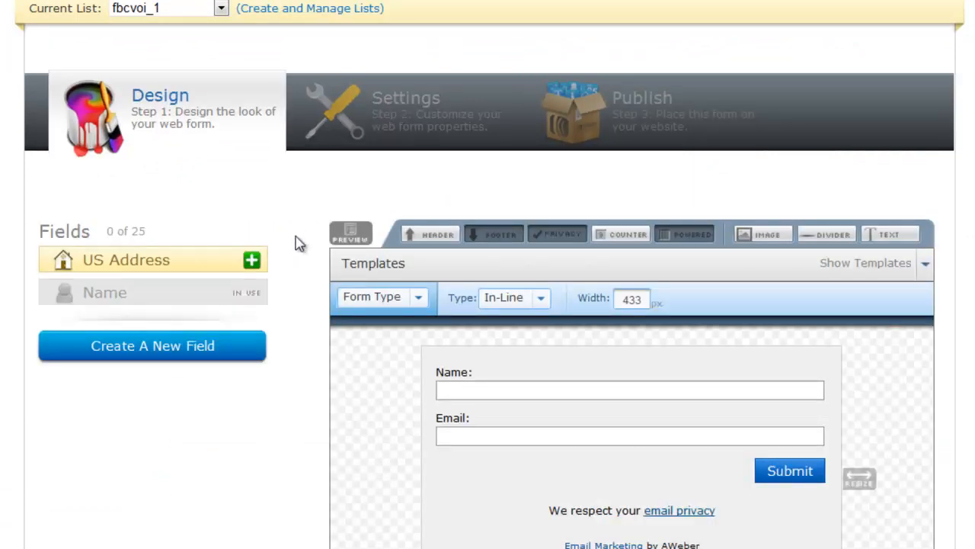
scroll(299, 243, "down", 5)
scroll(298, 244, "up", 3)
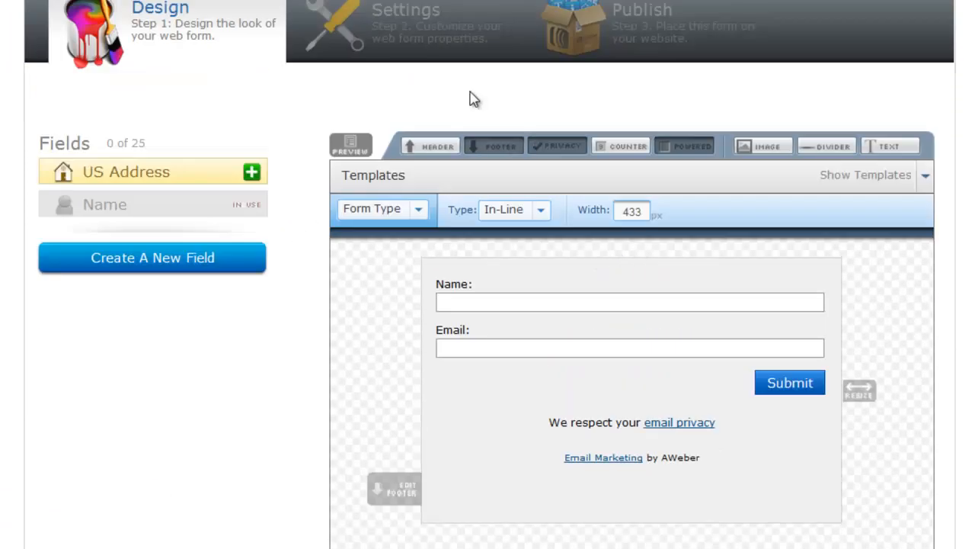
left_click(708, 39)
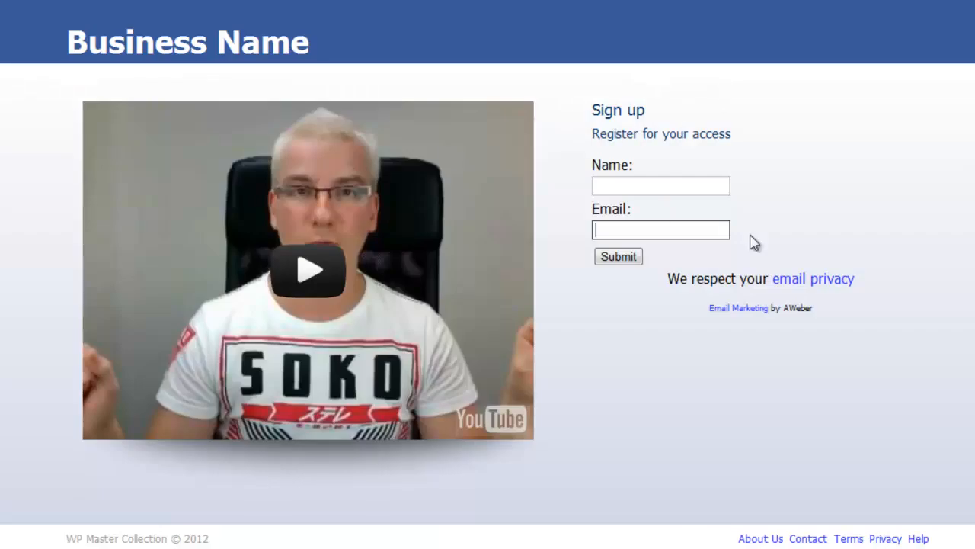
left_click(826, 170)
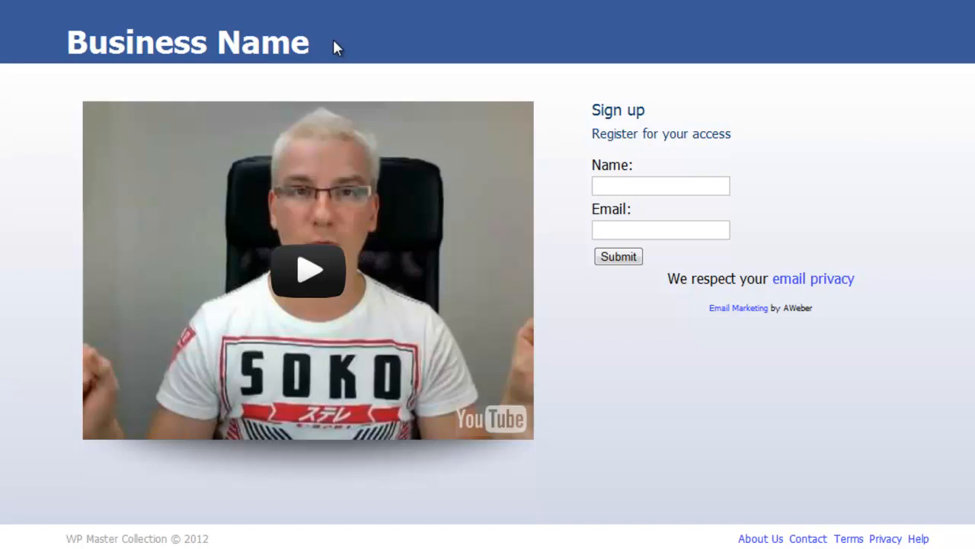
left_click_drag(312, 42, 90, 42)
left_click_drag(229, 41, 99, 39)
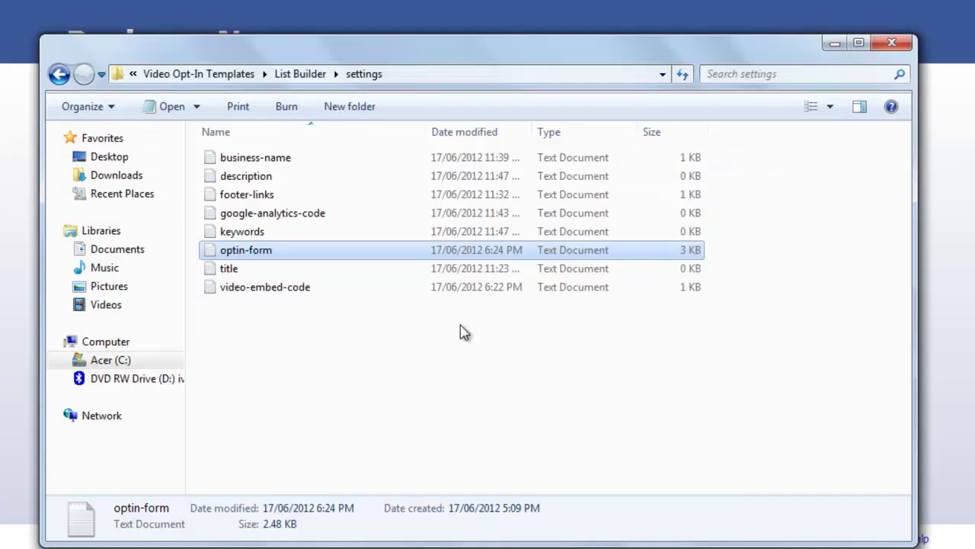
Step: Open settings\business-name.txt and select its existing Business Name text for replacement
left_click(480, 364)
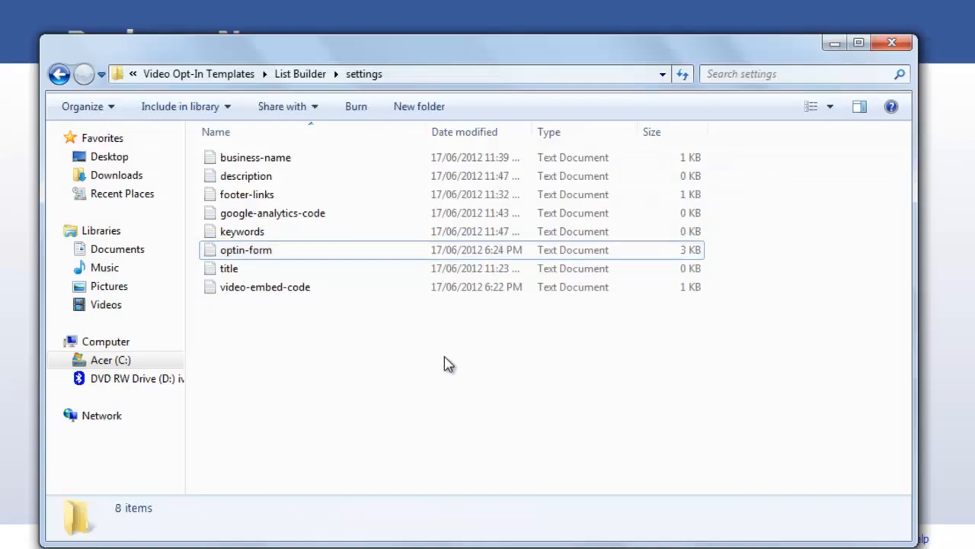
left_click(282, 160)
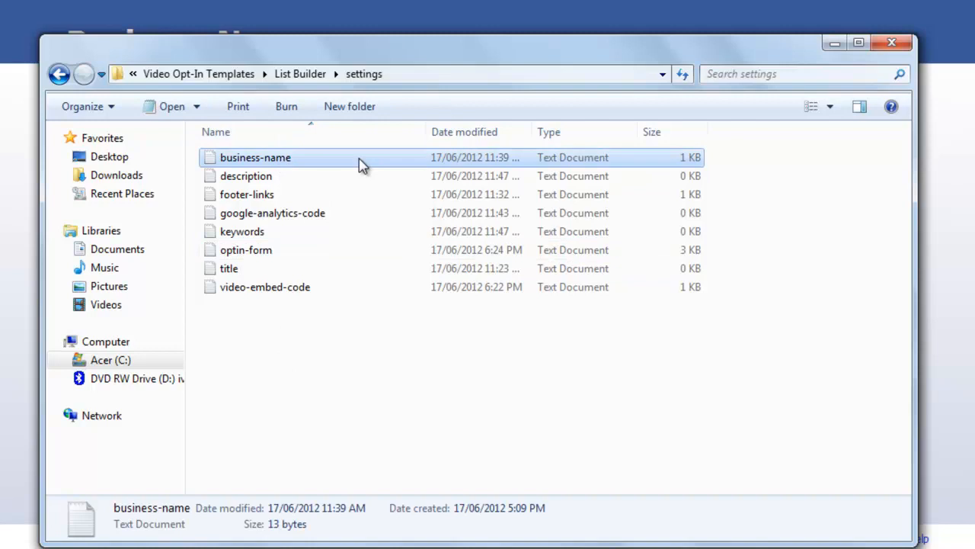
double_click(316, 160)
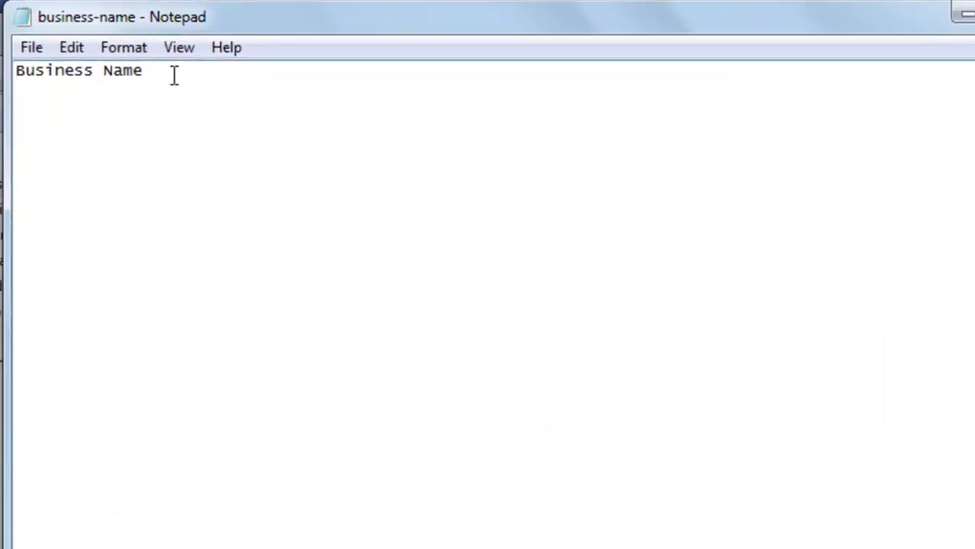
left_click_drag(175, 72, 17, 72)
type("Special O")
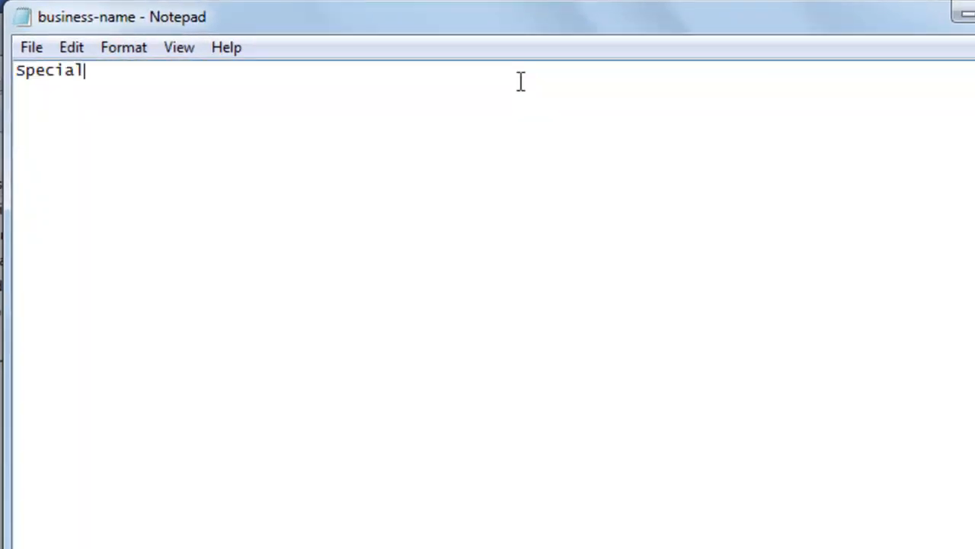
type("ffer GiveA")
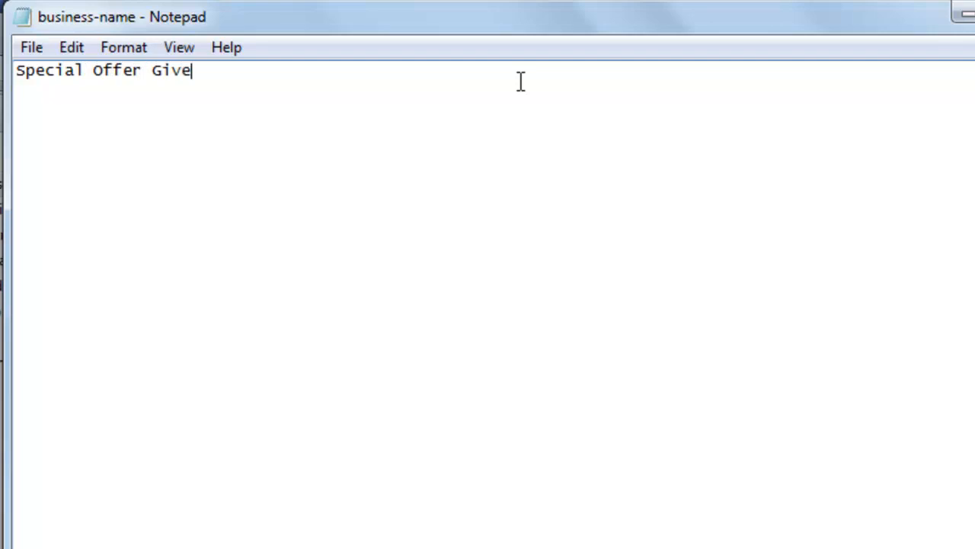
type("way")
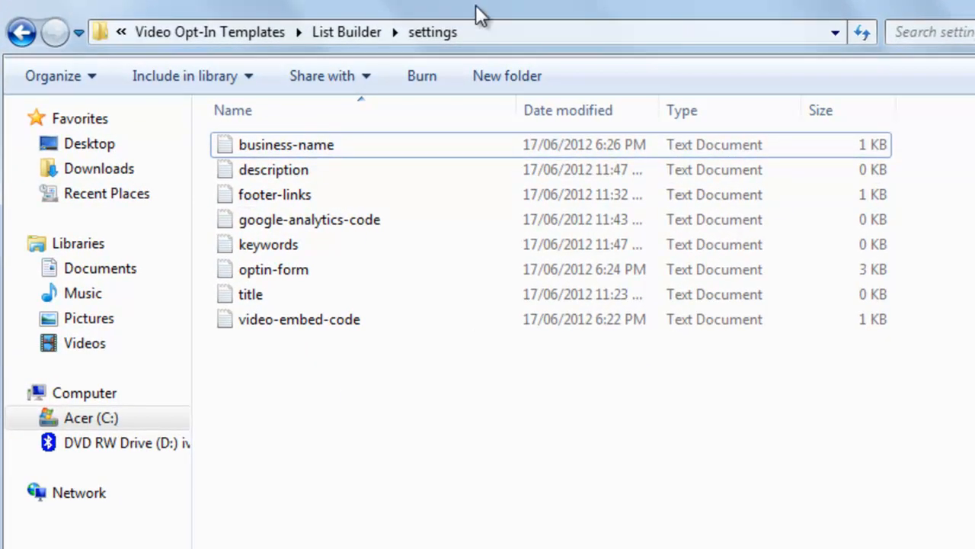
left_click(358, 32)
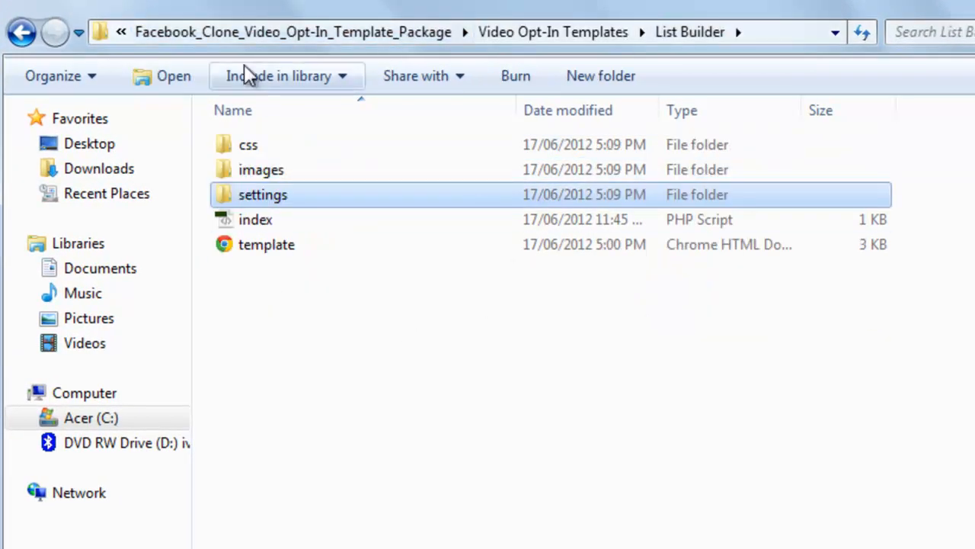
left_click(384, 370)
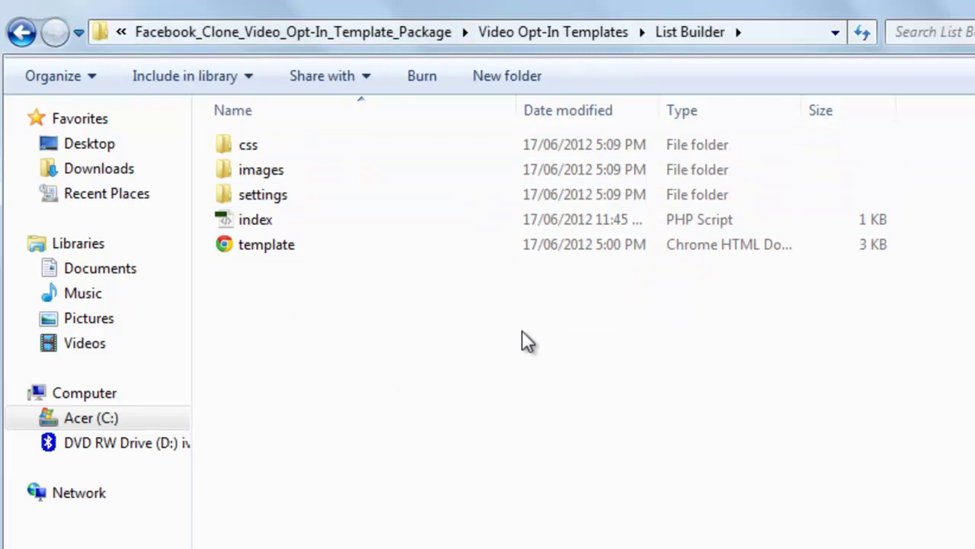
double_click(283, 198)
left_click(336, 219)
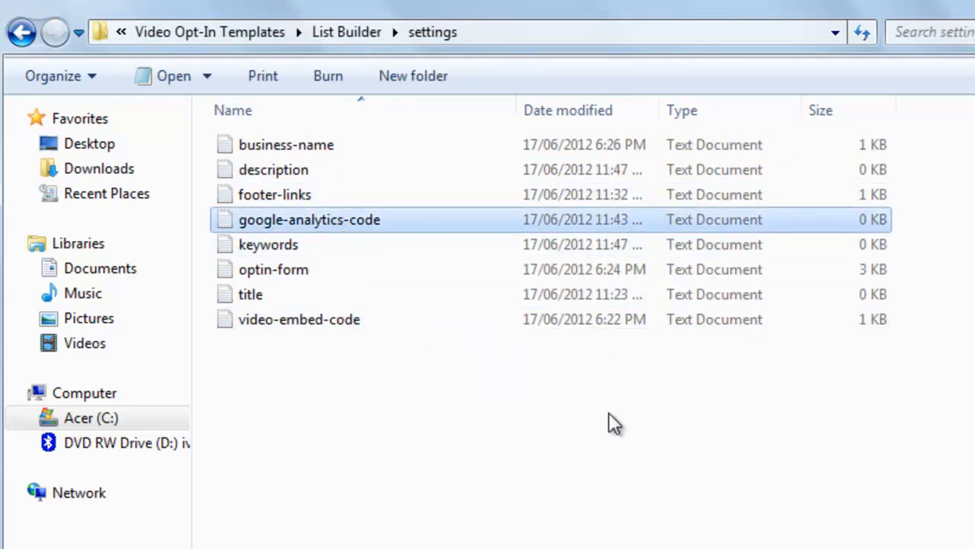
left_click(384, 427)
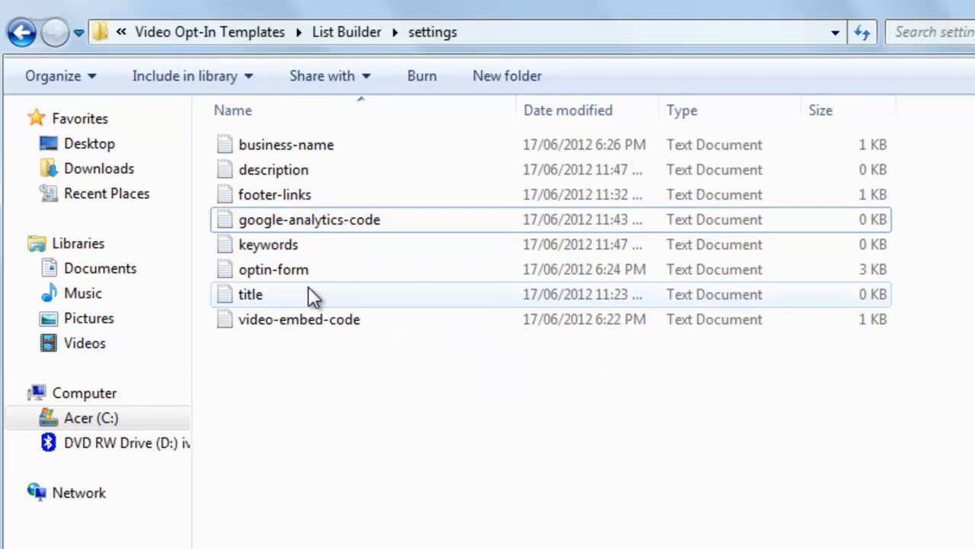
left_click(311, 243)
left_click(313, 168)
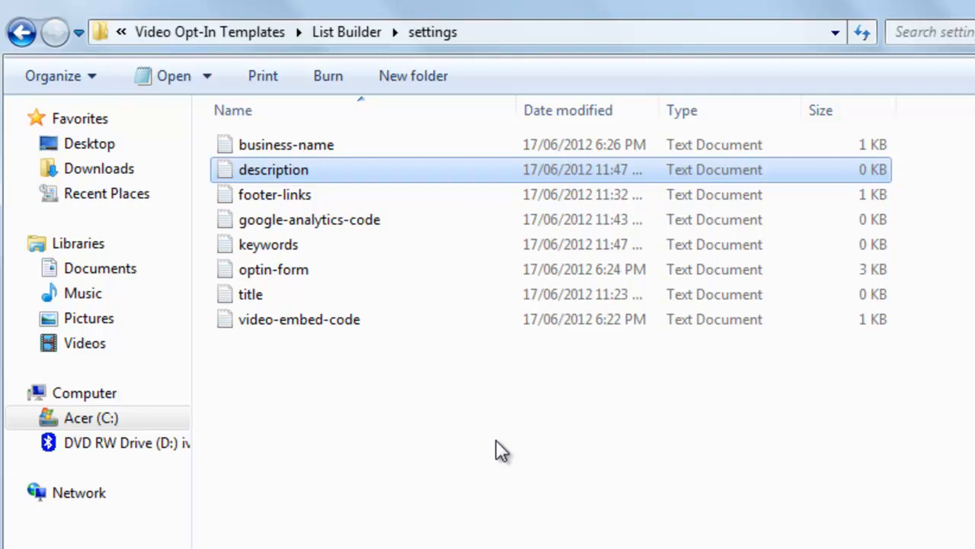
left_click(299, 294)
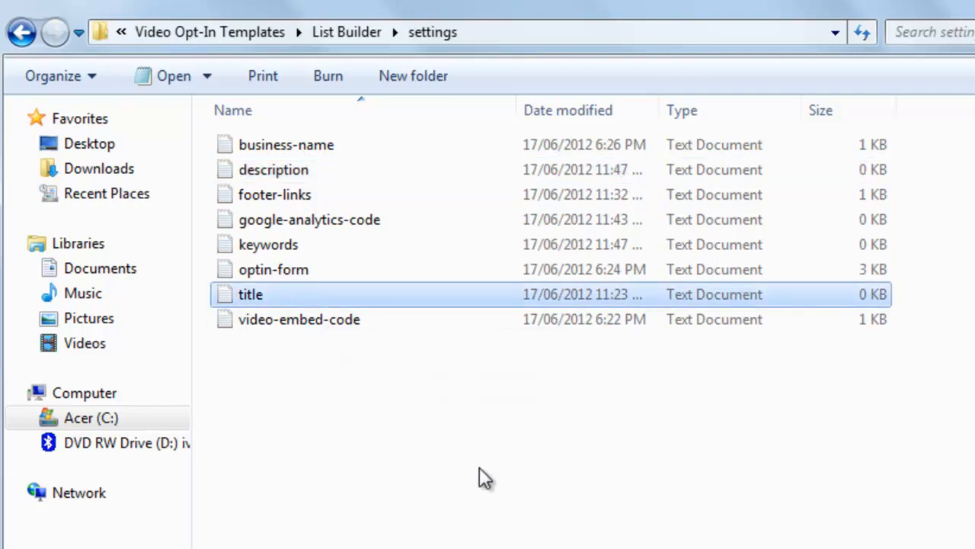